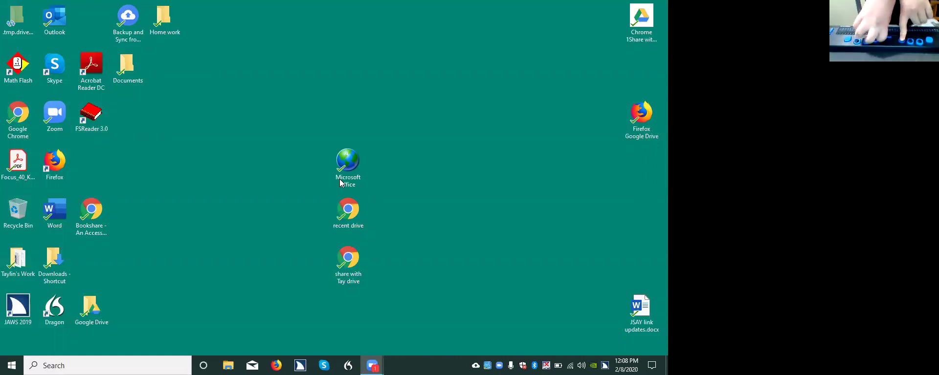
Step: Select the shared Google Drive folder shortcut among the desktop icons
key(z)
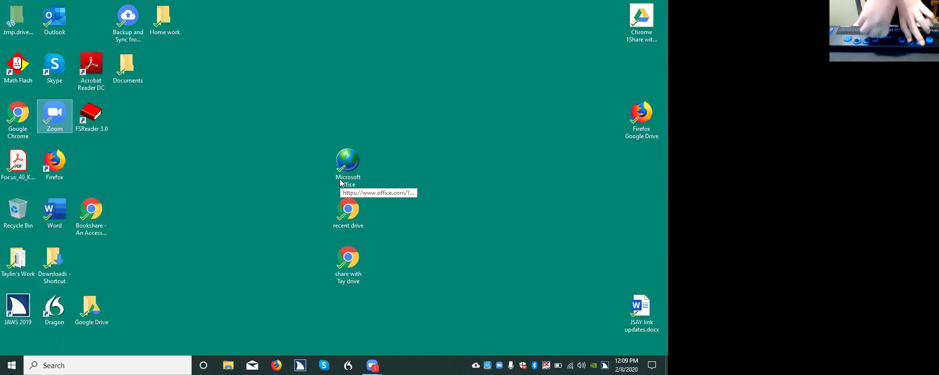
key(s)
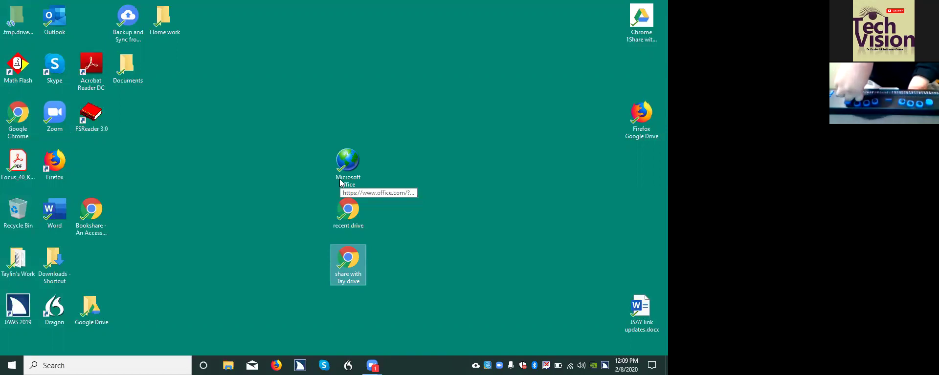
Step: Open the shared class Drive folder in Chrome and go into Math 6
key(Return)
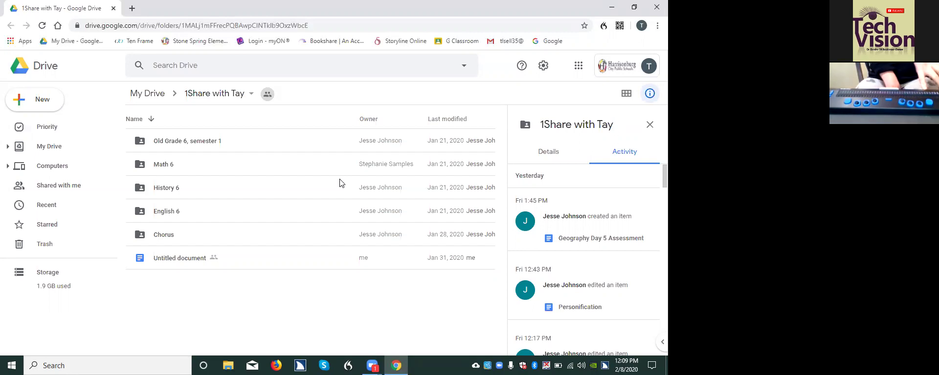
key(Down)
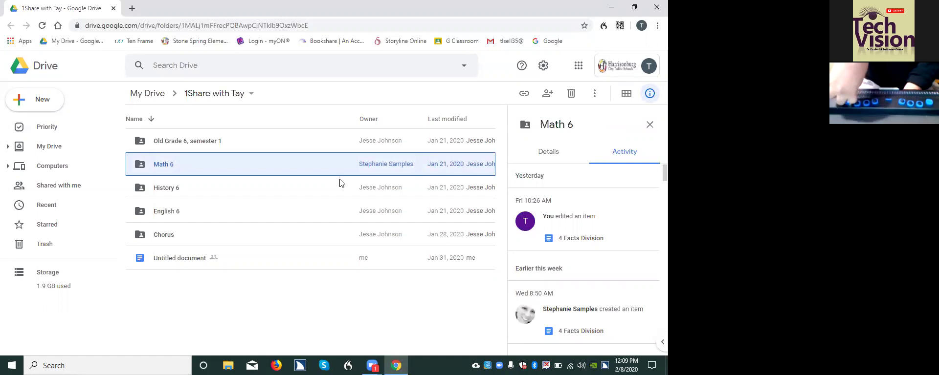
key(Return)
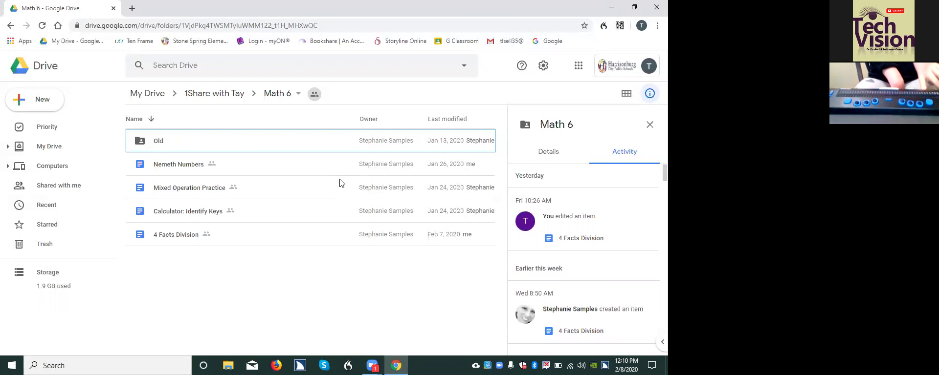
Step: Open the 4 Facts Division document, the fourth file in Math 6
key(Down)
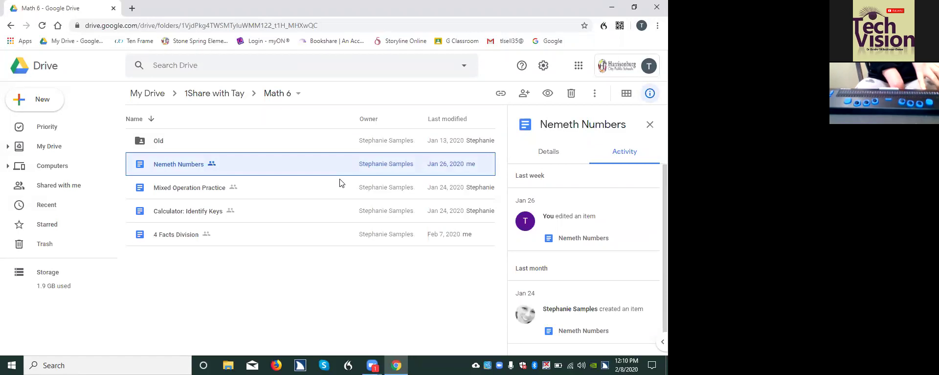
key(Down)
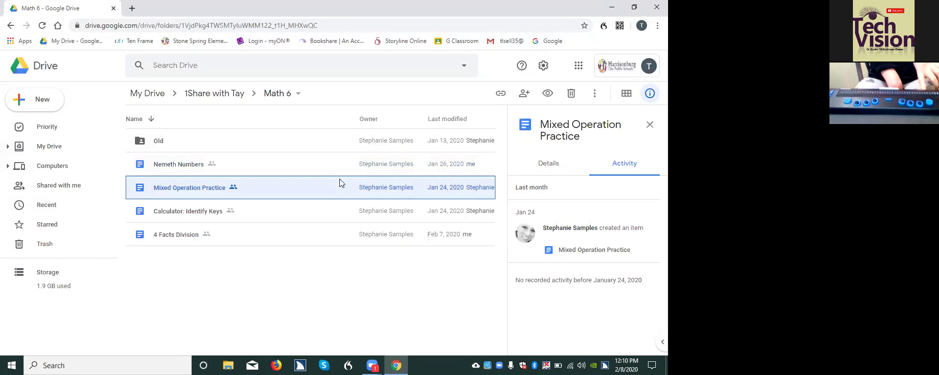
key(Down)
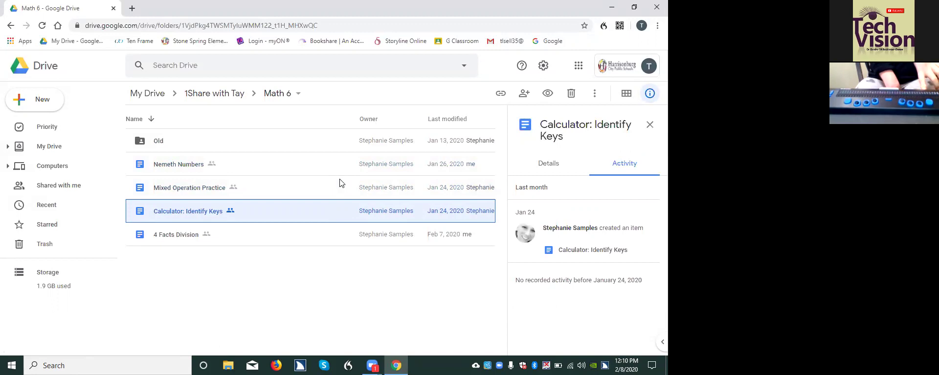
key(Down)
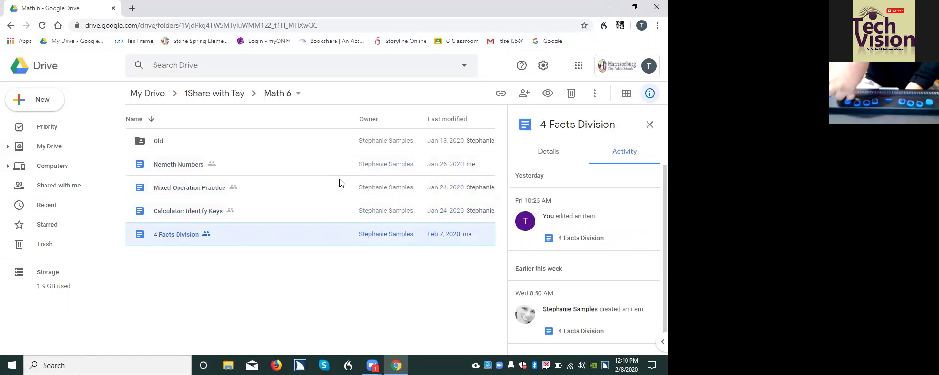
key(Return)
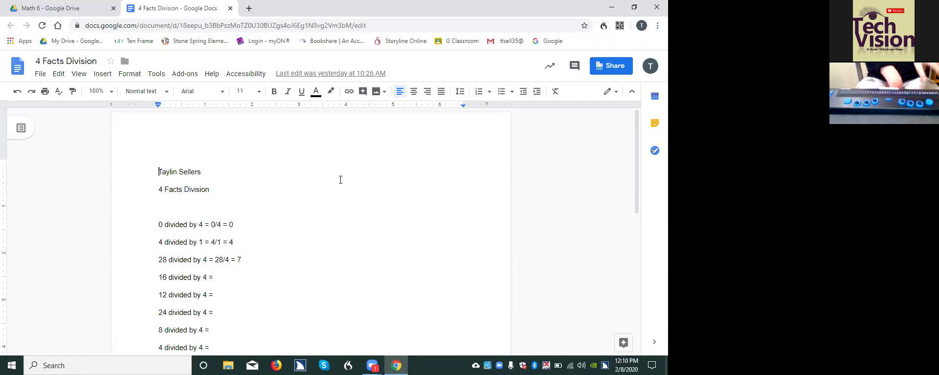
Step: Select all text in the 4 Facts Division worksheet, heading included
key(Down)
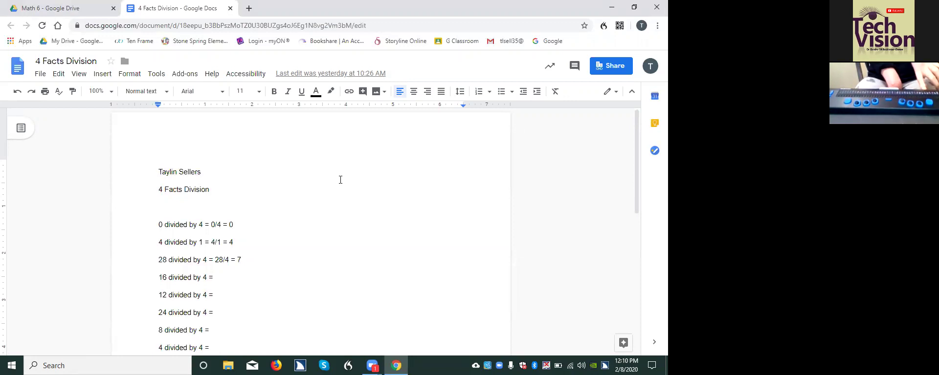
key(Down)
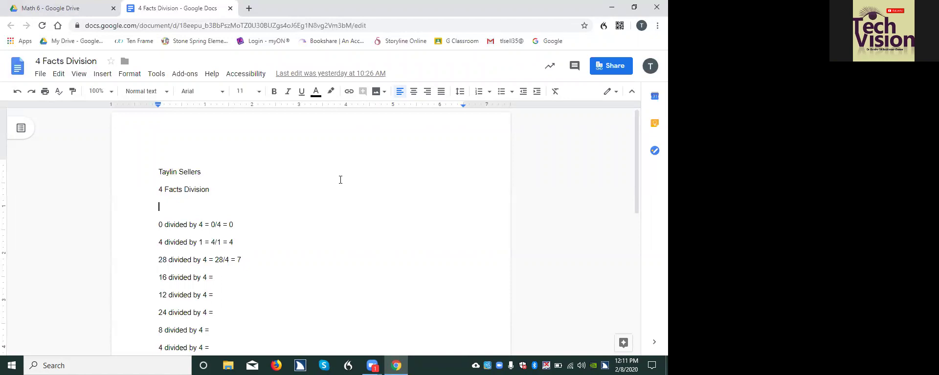
key(ctrl+a)
key(ctrl+c)
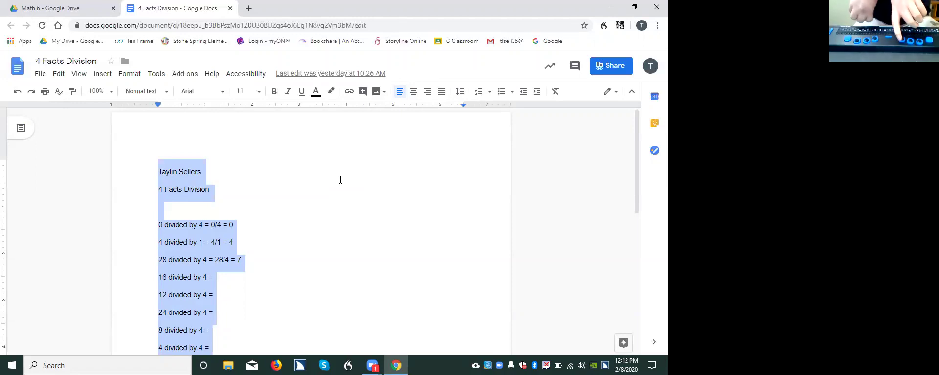
Step: Hide the Chrome window with Windows+D to show the desktop
key(super+d)
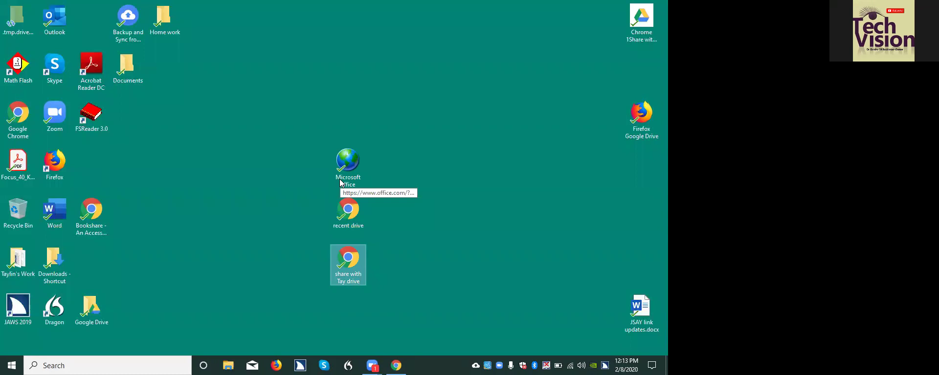
Step: Start Microsoft Word from its desktop shortcut
key(w)
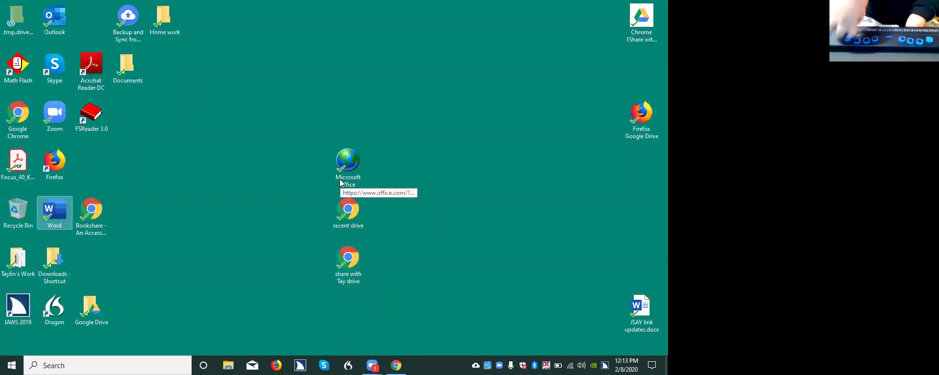
key(Return)
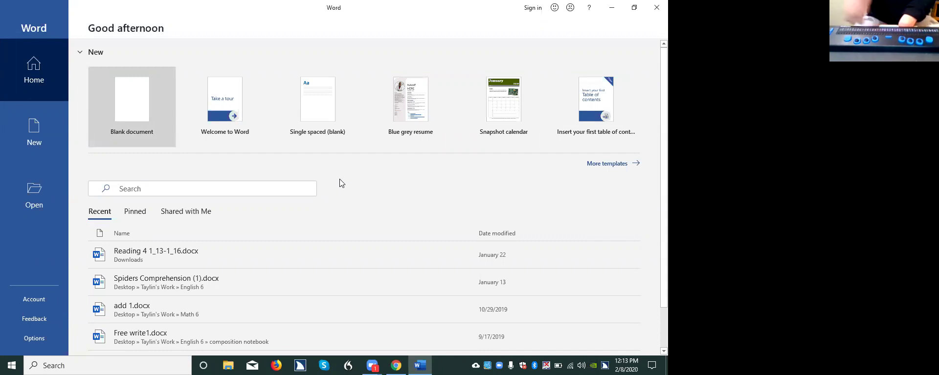
Step: Create a blank Document1 from Word's start screen
key(Return)
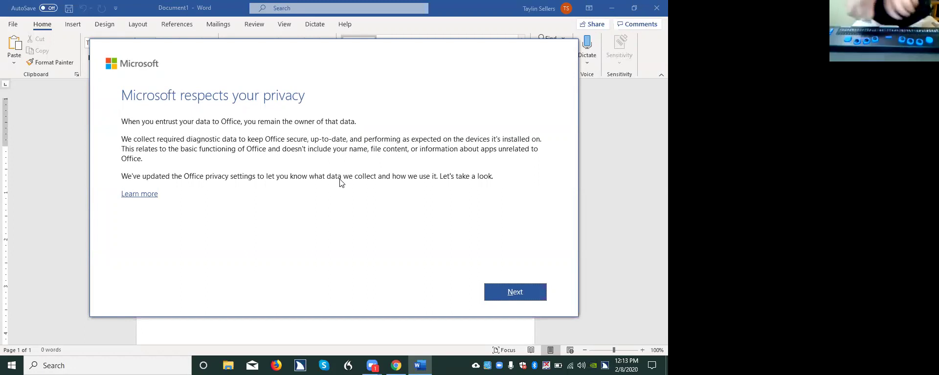
Step: Bring up the JAWS QuickSettings window for Word with Insert+V
key(Insert+v)
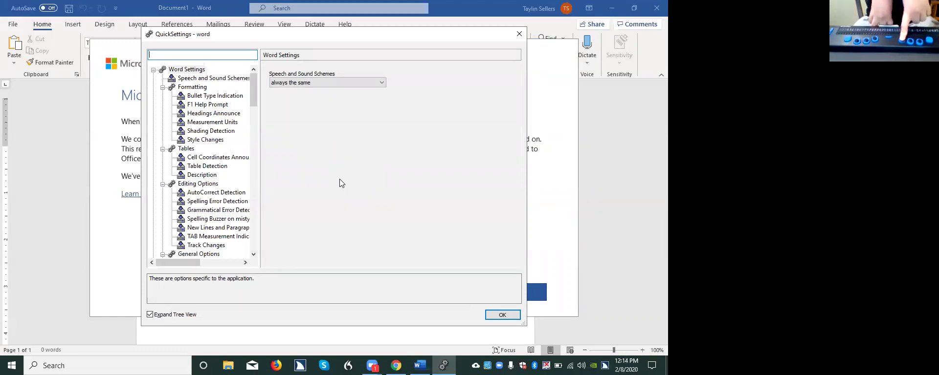
text(a)
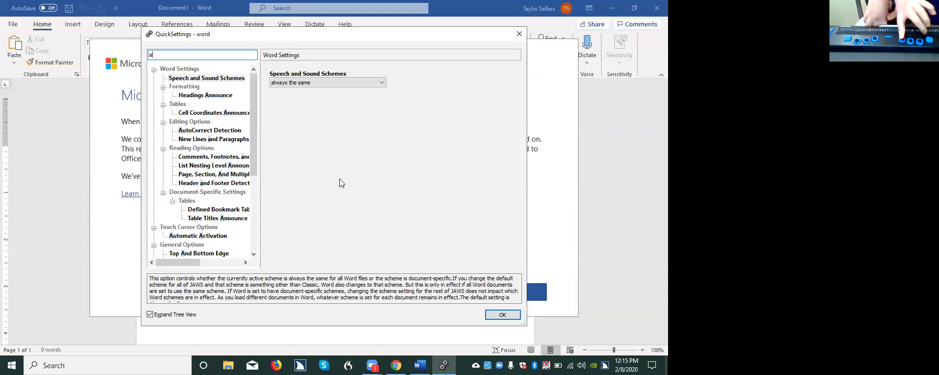
key(BackSpace)
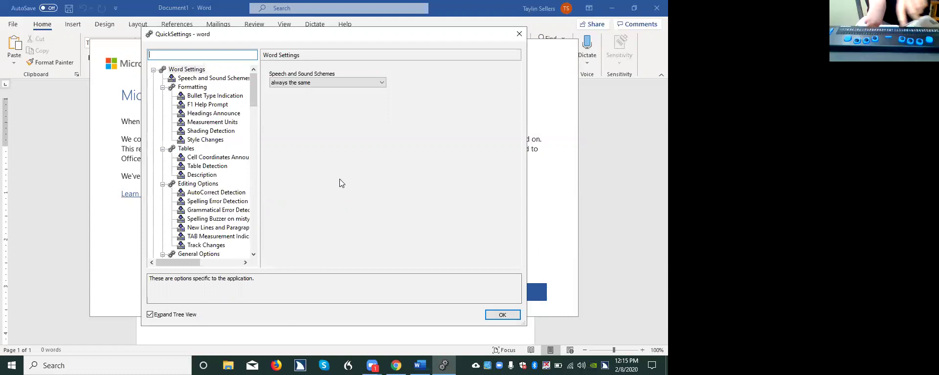
Step: Close the JAWS QuickSettings window through its system menu
key(alt+space)
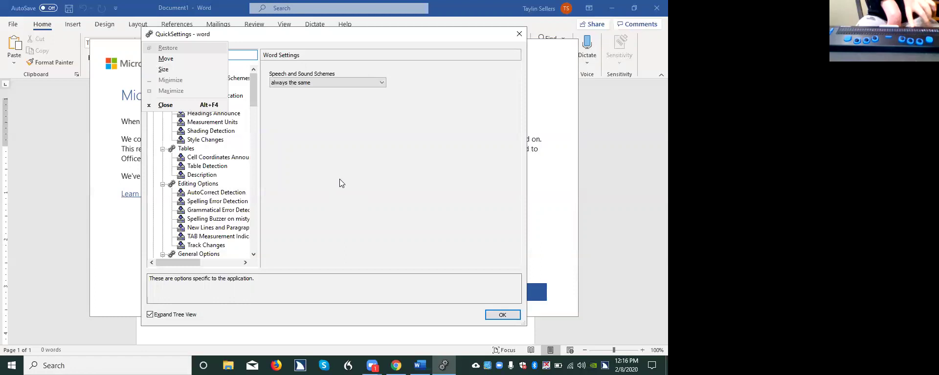
key(Up)
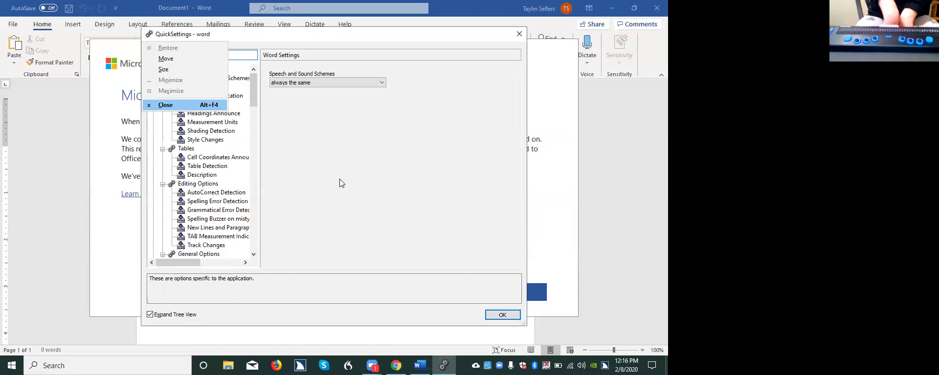
key(Return)
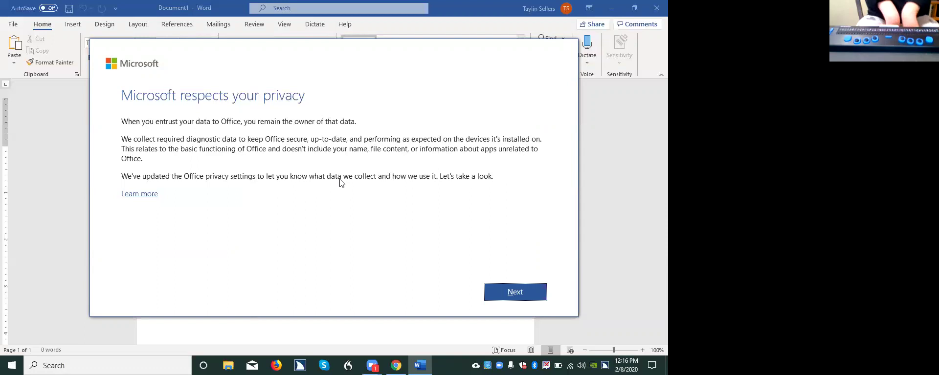
Step: Choose 'No, don't send optional data' and accept the Getting better together notice
key(Return)
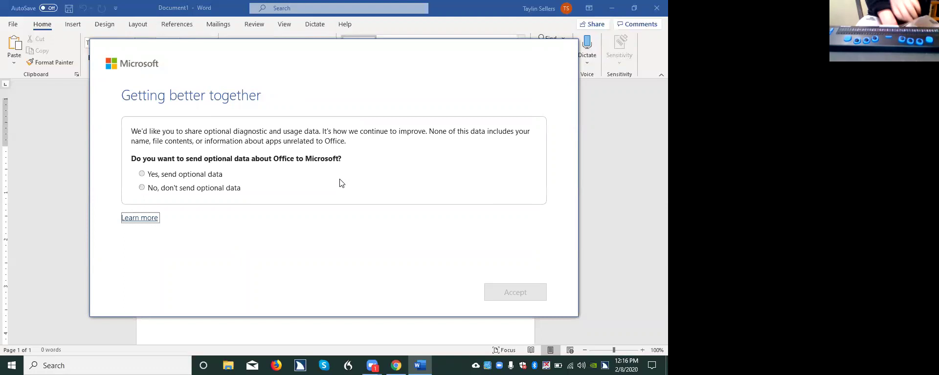
key(shift+Tab)
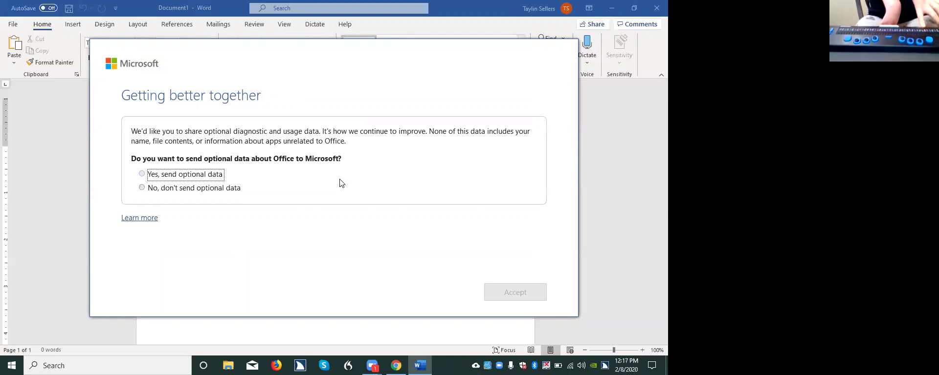
key(space)
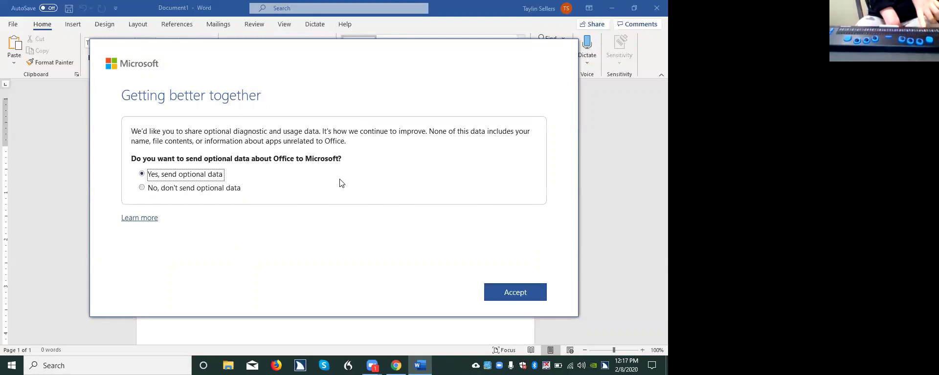
key(Down)
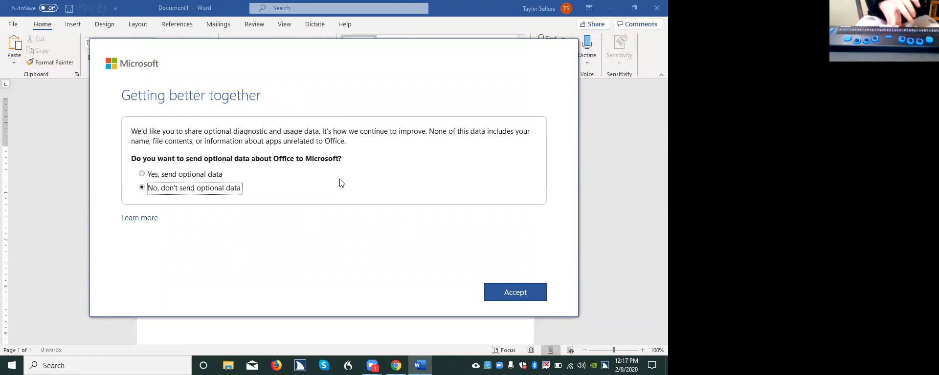
key(Tab)
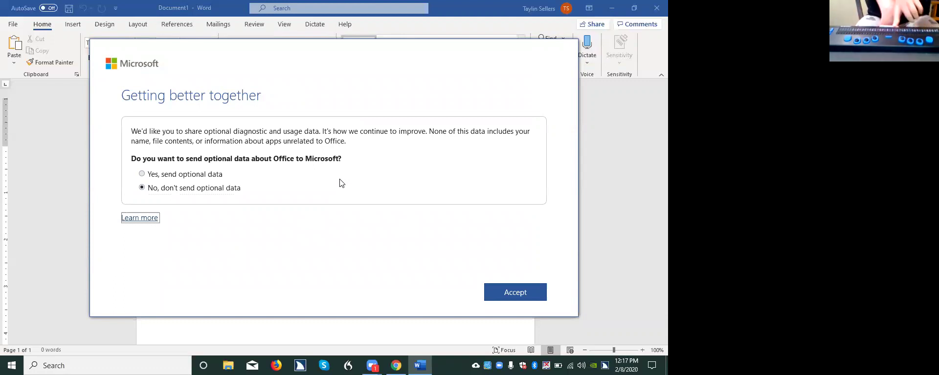
key(Tab)
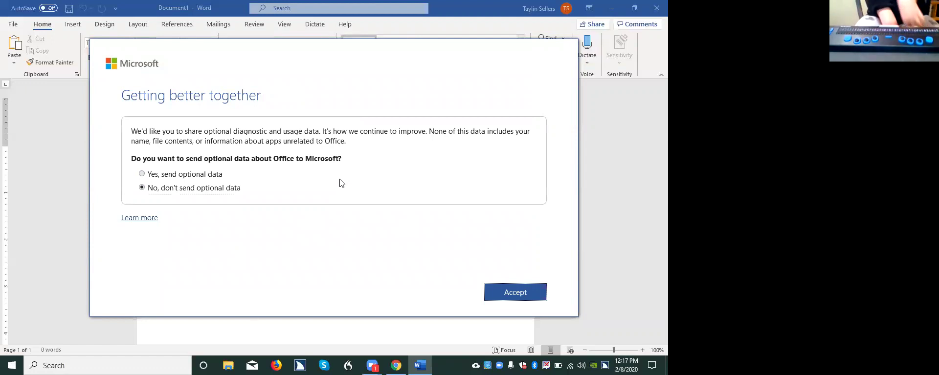
key(Return)
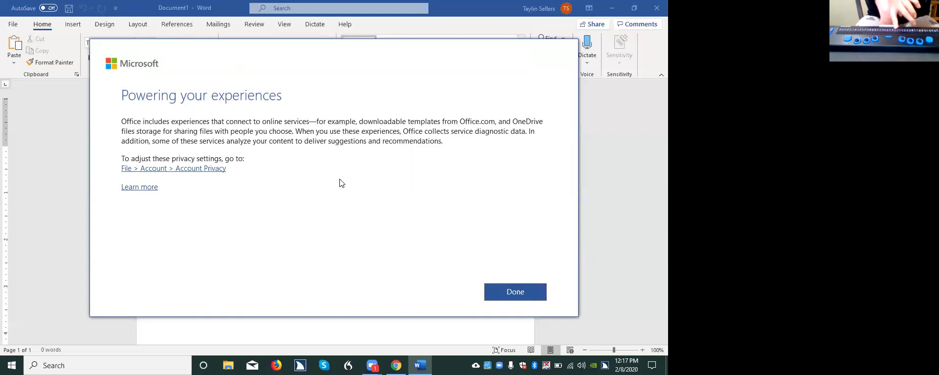
Step: Close the connected-experiences privacy notice with Done, declining optional data sharing
key(Return)
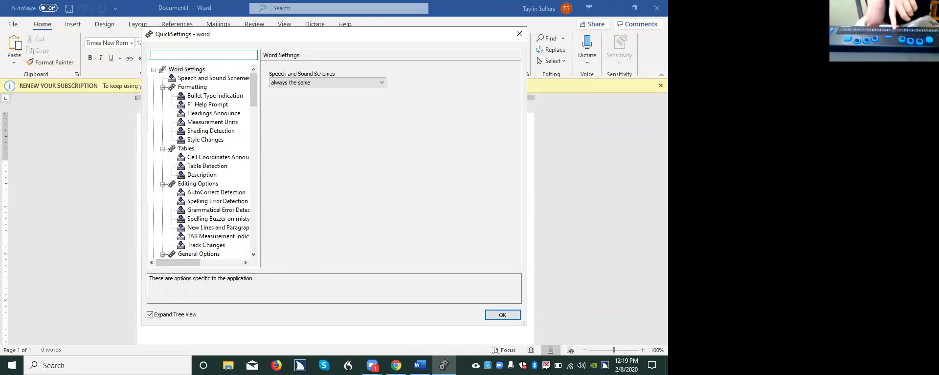
Step: Close the JAWS QuickSettings window through its system menu's Close command
key(alt+space)
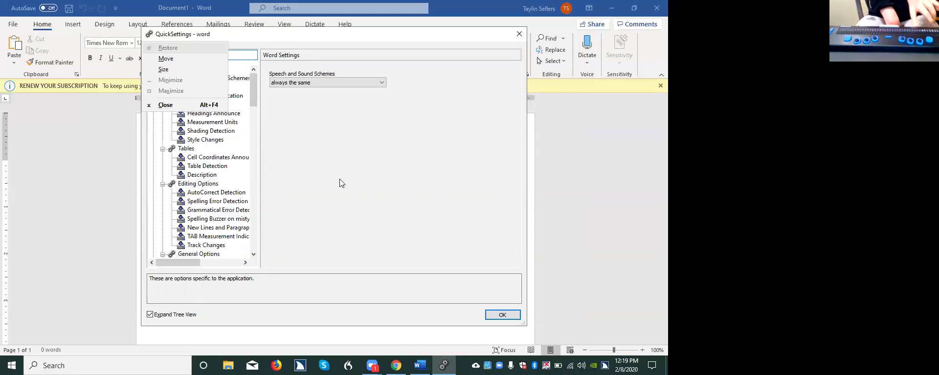
key(Up)
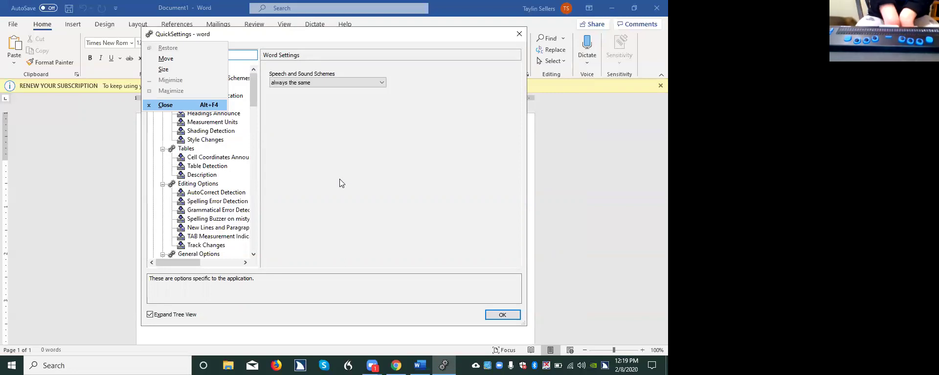
key(Return)
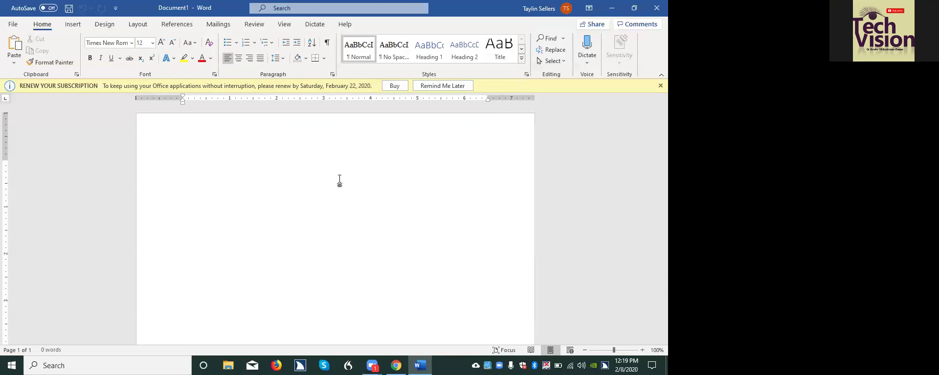
Step: Paste the copied 4 Facts Division worksheet text into the blank Document1
key(ctrl+v)
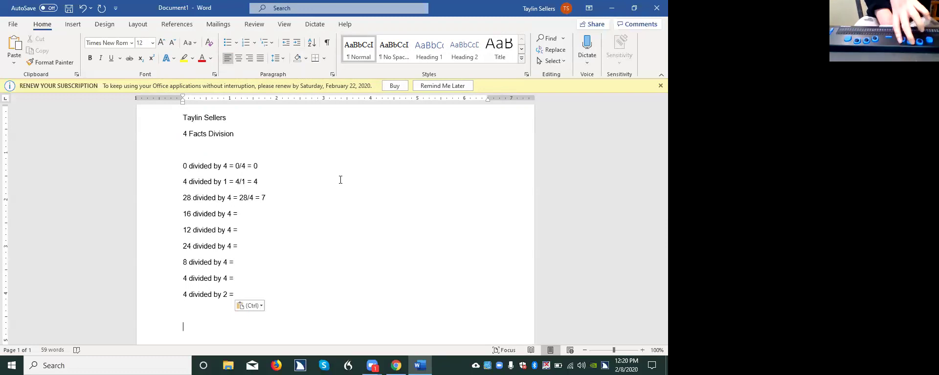
key(ctrl+Home)
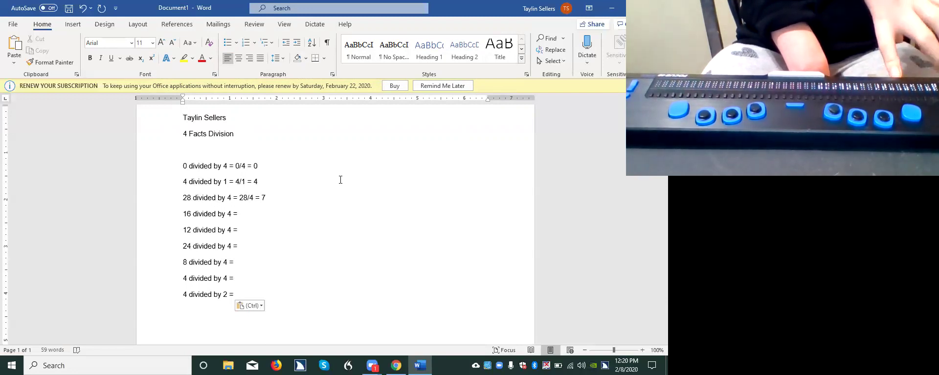
key(Down)
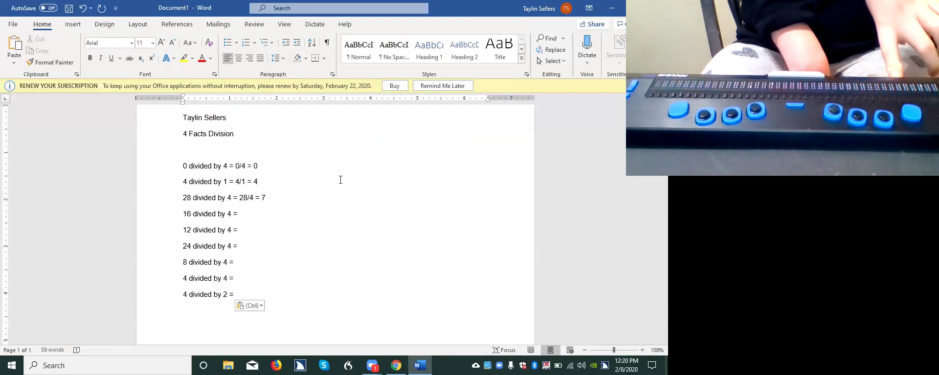
key(Down)
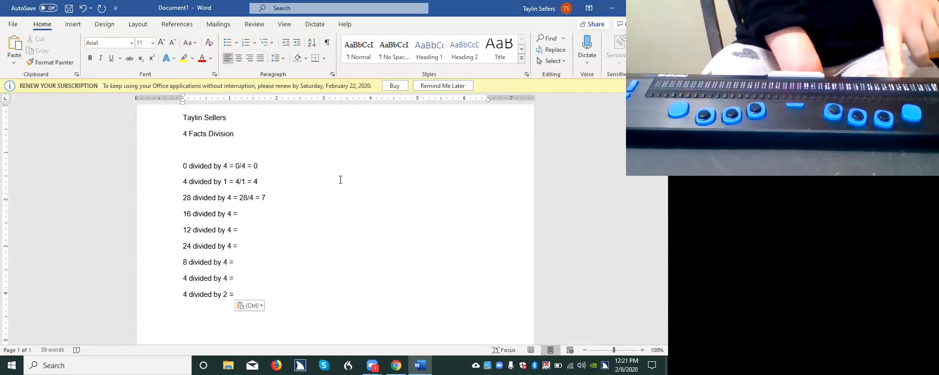
key(Down)
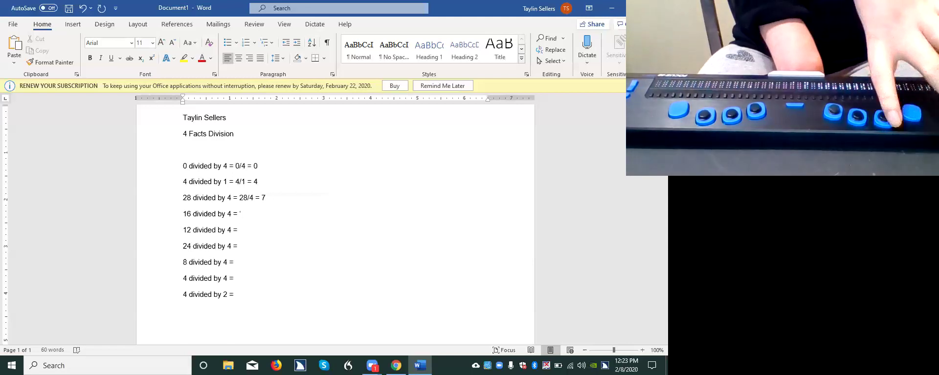
Step: Remove a stray apostrophe and write 16 after "16 divided by 4 ="
text(')
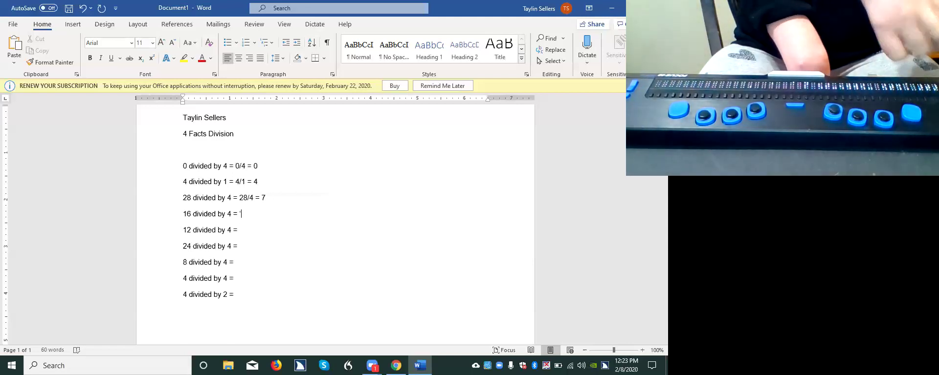
key(BackSpace)
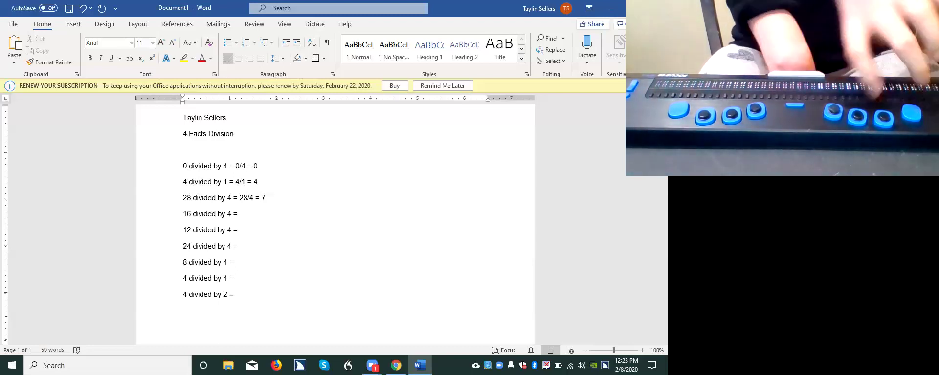
text(1)
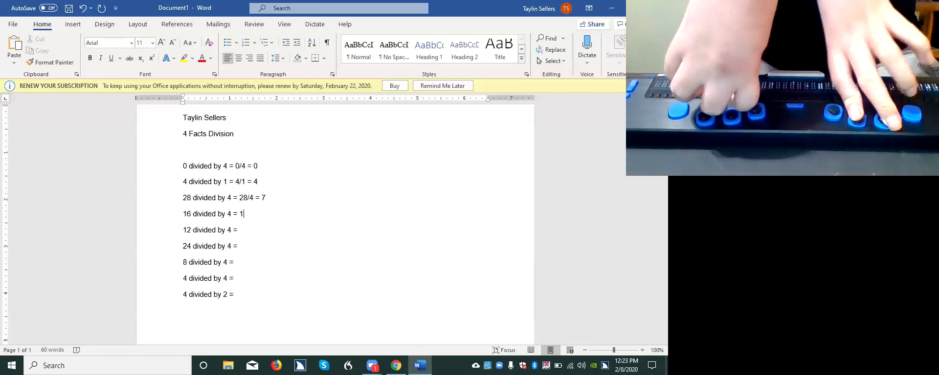
text(6)
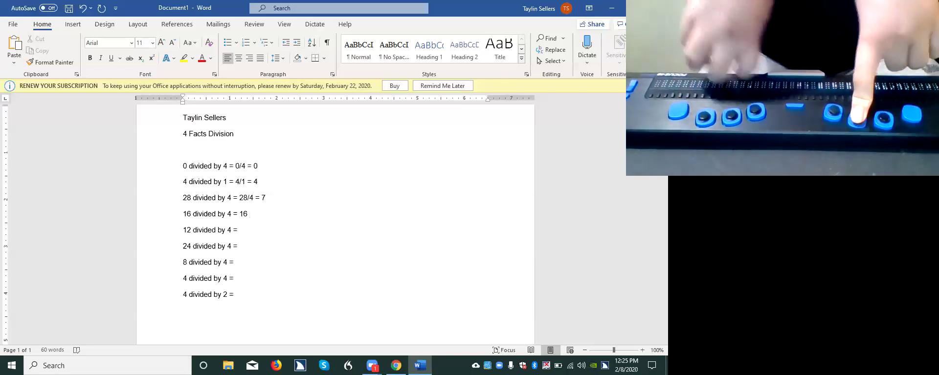
Step: Open the JAWS Select a Symbol to Print list over the worksheet
key(ctrl+Insert+s)
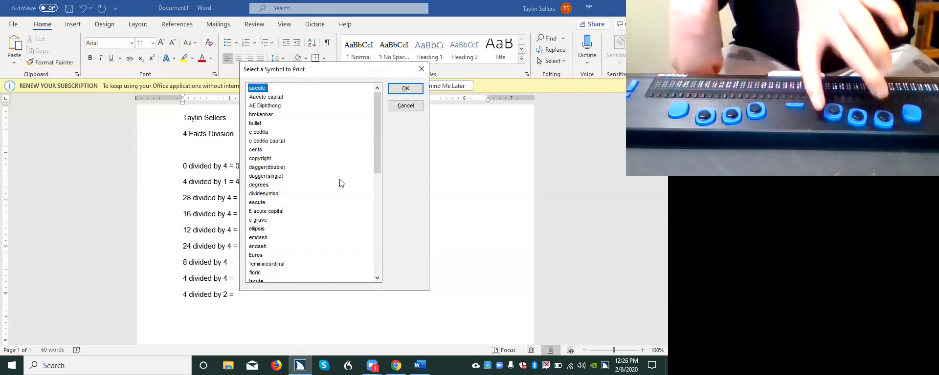
Step: Insert the ÷ dividesymbol after 16 on the fourth problem line
key(d)
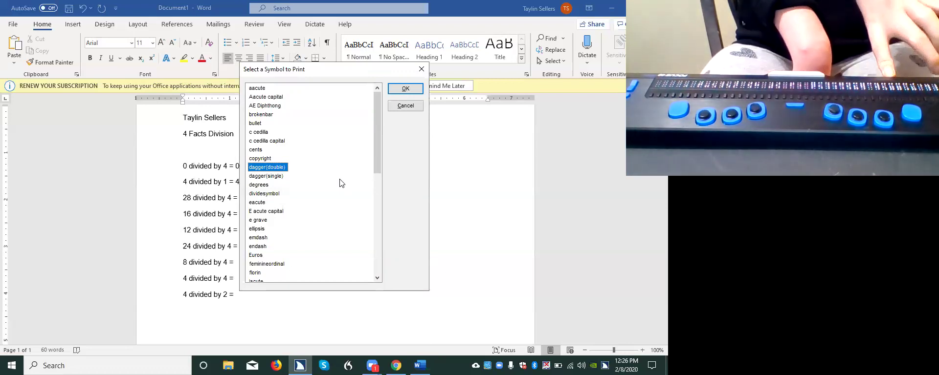
key(Down)
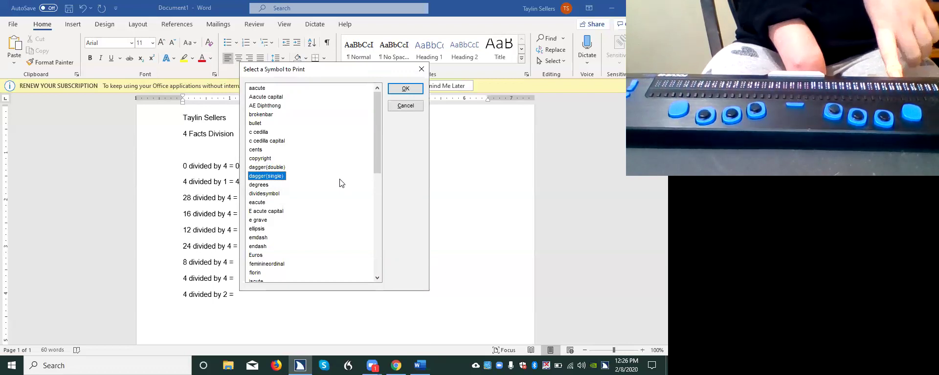
key(Down)
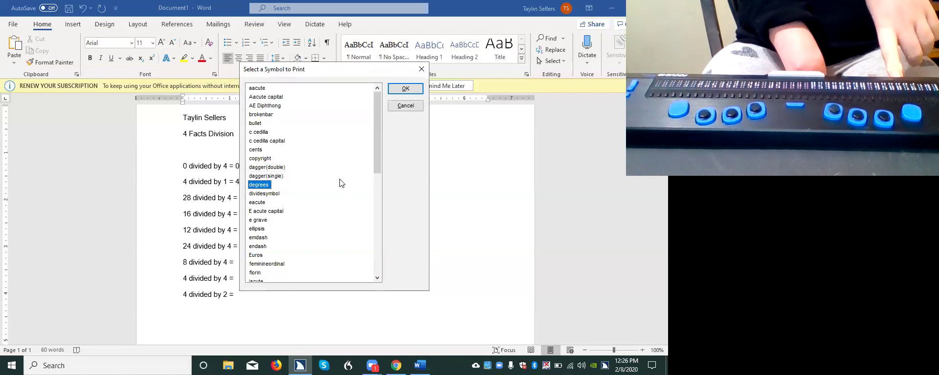
key(Down)
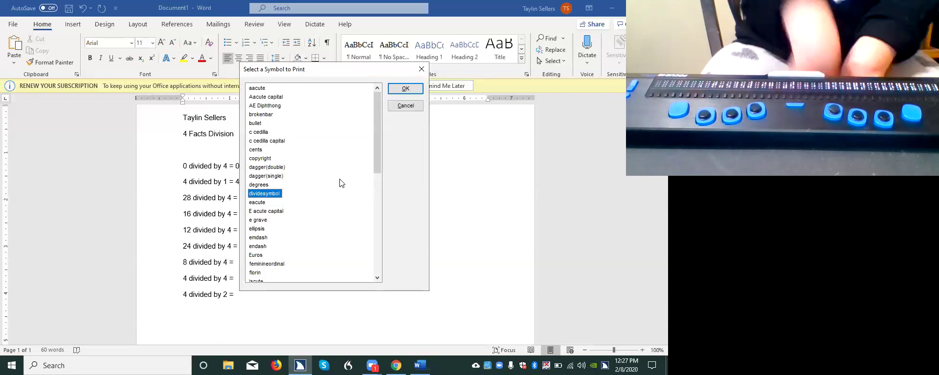
key(Return)
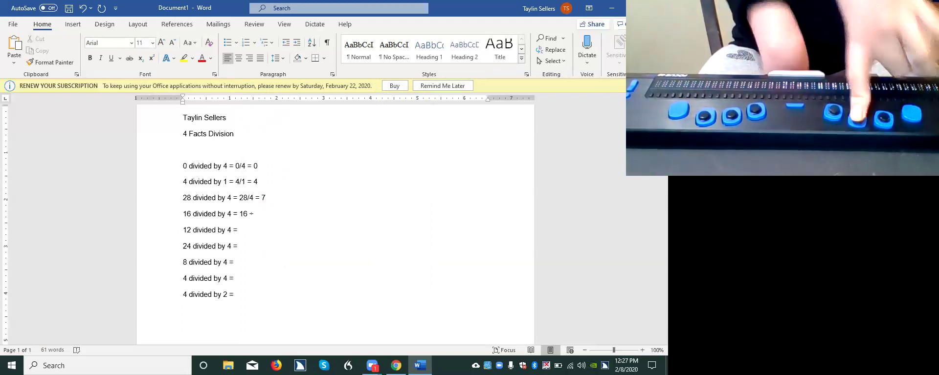
Step: Extend the fourth line to "16 divided by 4 = 16 ÷ 4 =" and open Start
text( 4)
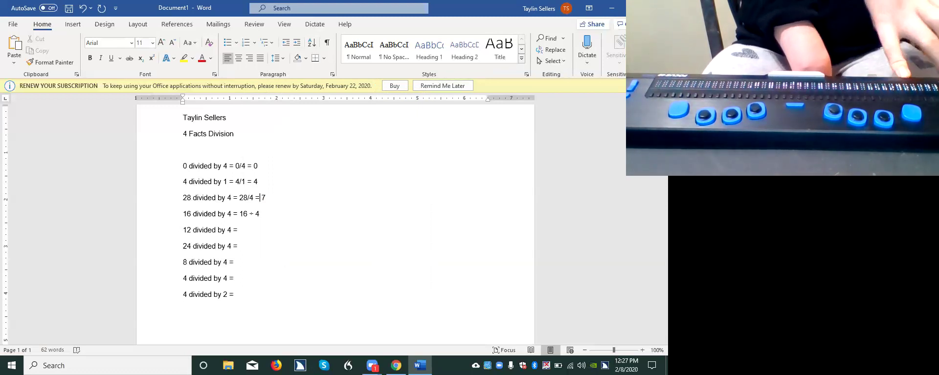
click(260, 214)
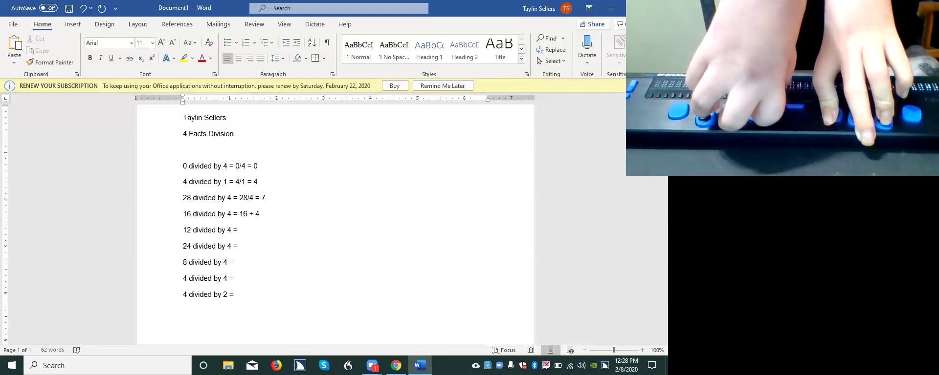
text( =)
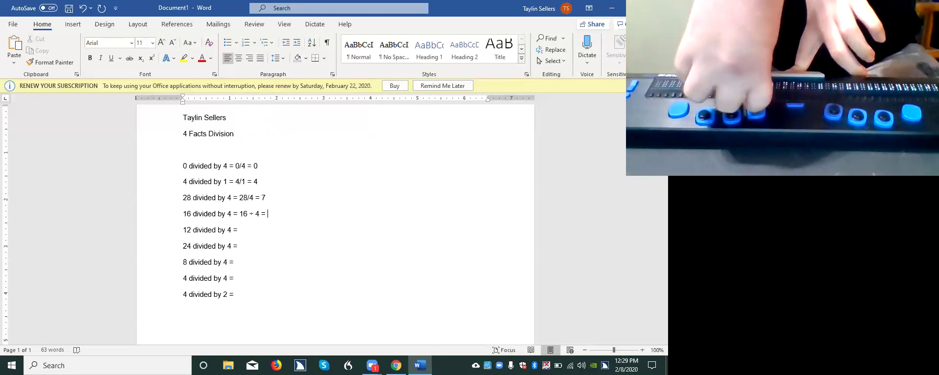
key(super)
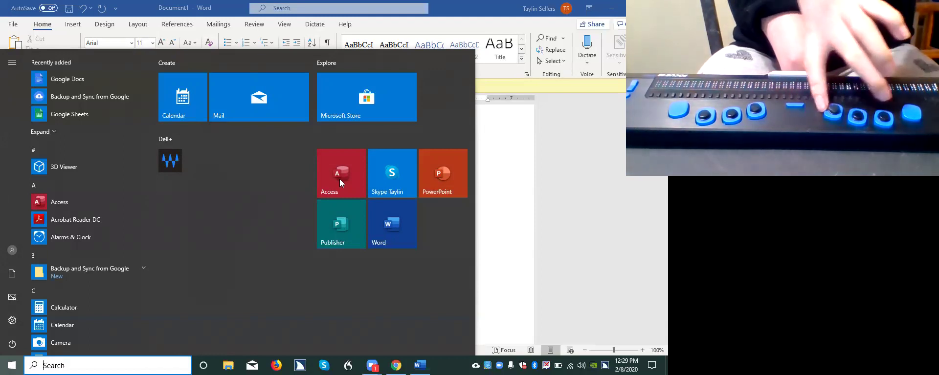
Step: Launch Calculator from Start search and enter 1 on its display
text(c)
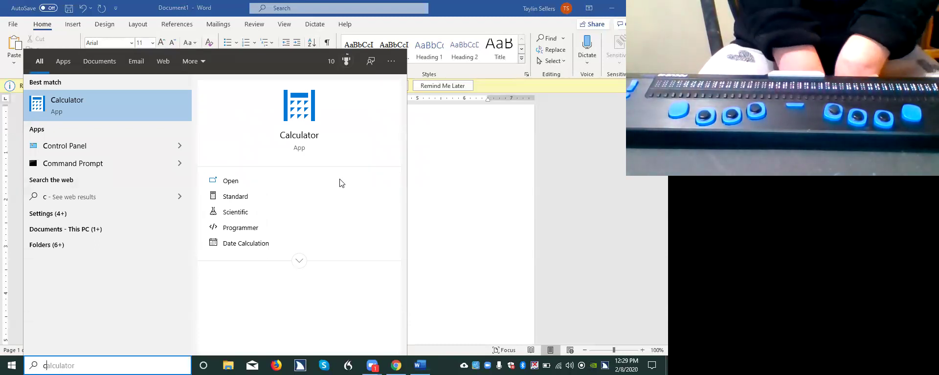
key(Return)
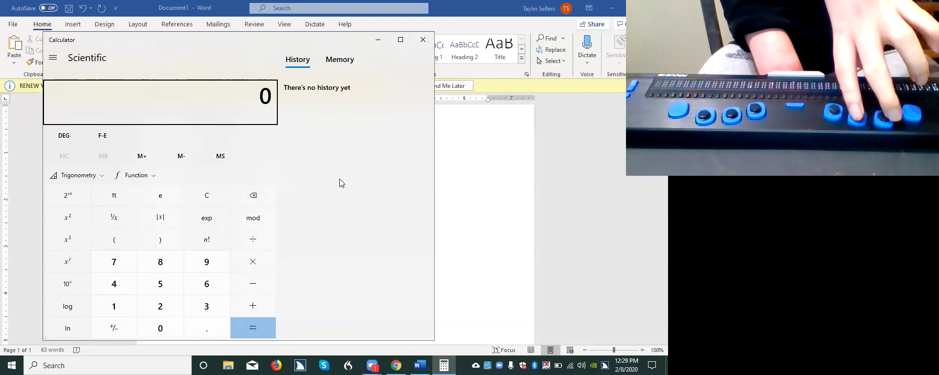
text(1)
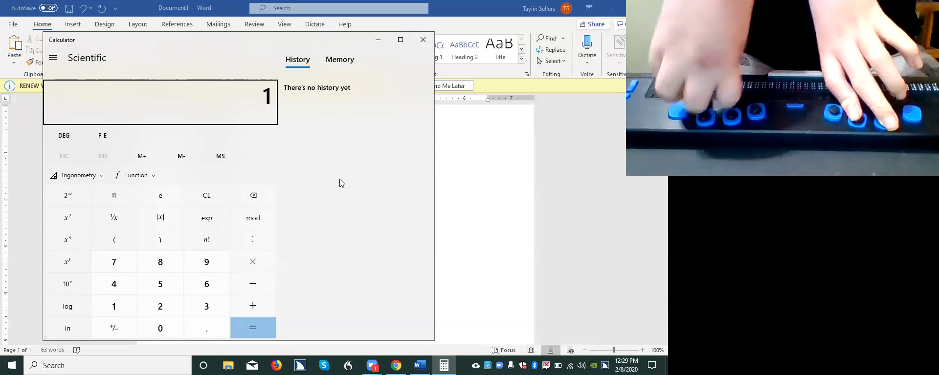
Step: Complete the Calculator entry as 16 ÷ 4
text(6)
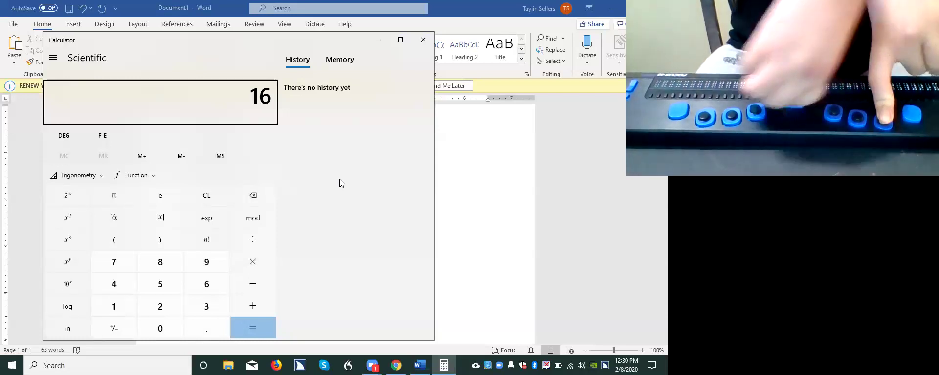
key(slash)
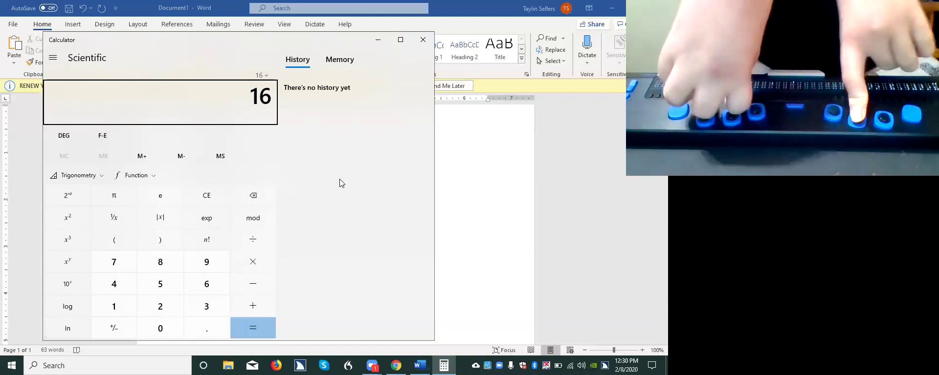
text(4)
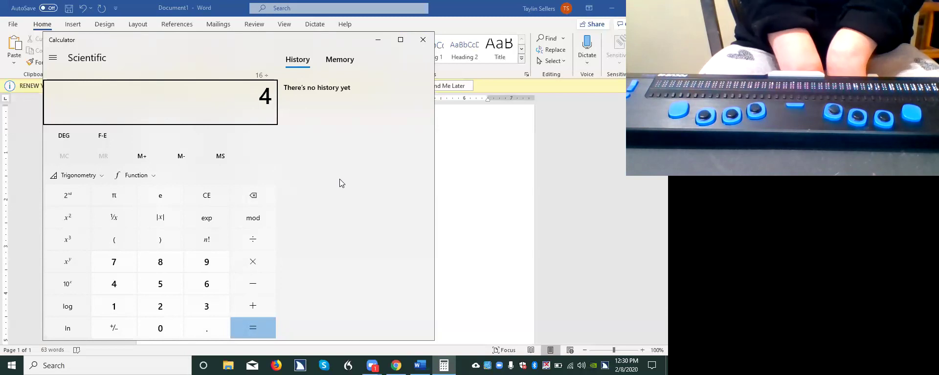
Step: Evaluate 16 ÷ 4 to get 4, then switch back to the Word worksheet
key(Return)
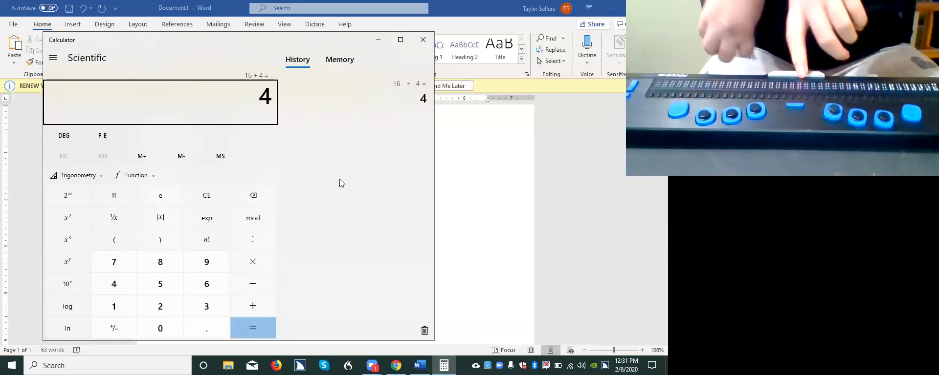
key(alt+Tab)
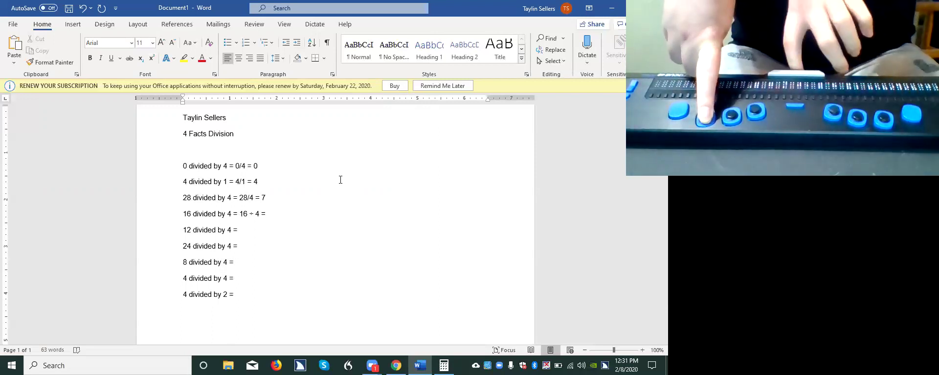
Step: Answer 16 ÷ 4 with 4, then begin the next line's expression with 12
text(4)
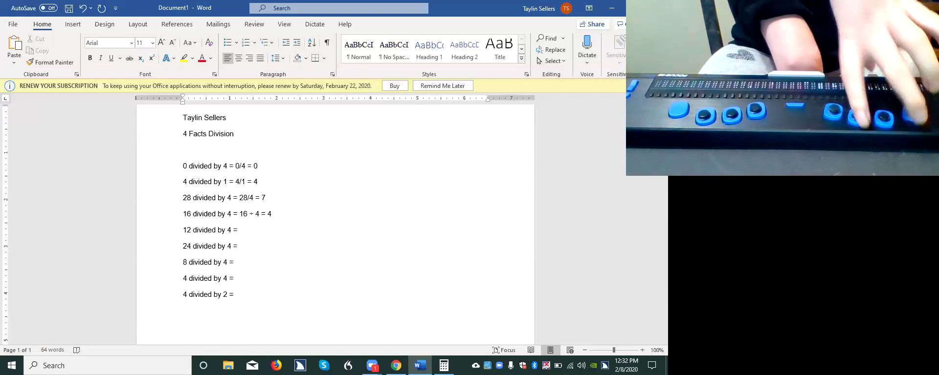
text(12)
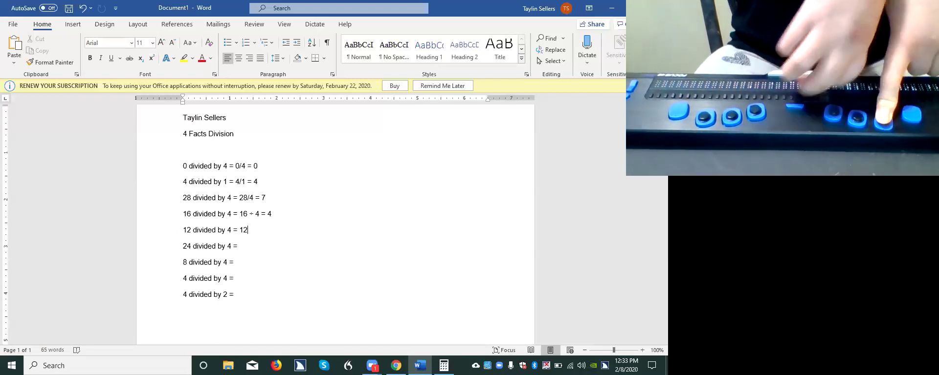
Step: Add a slash after 12 so the line reads '12 divided by 4 = 12/'
text(/)
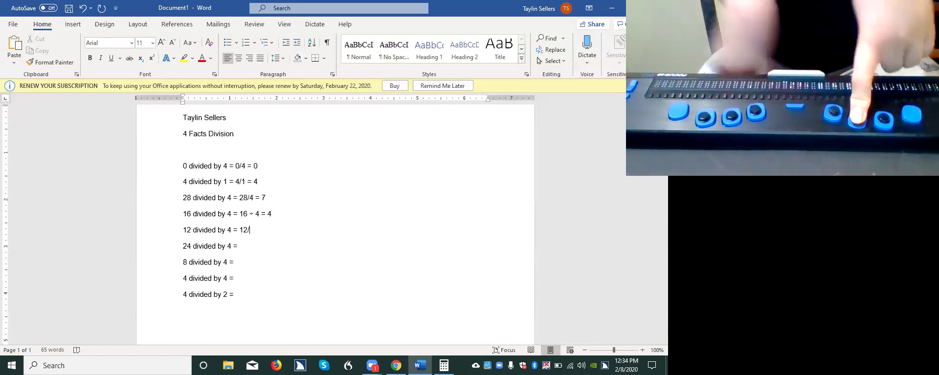
Step: Complete the line as '12 divided by 4 = 12/4 =' and return to Calculator
text(4)
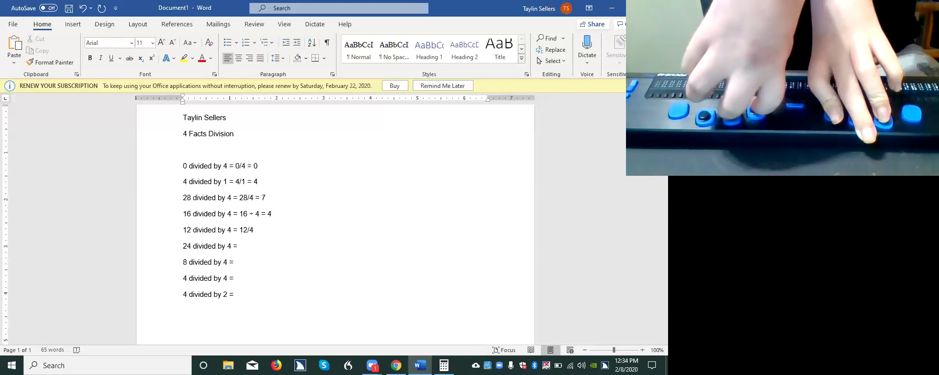
text( =)
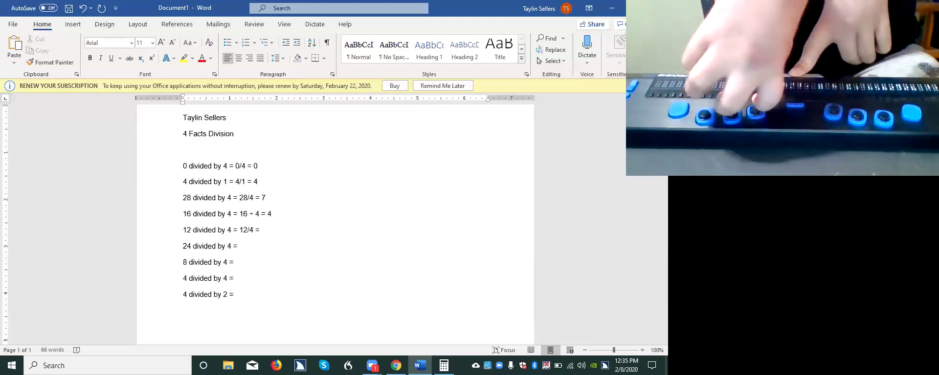
key(alt+Tab)
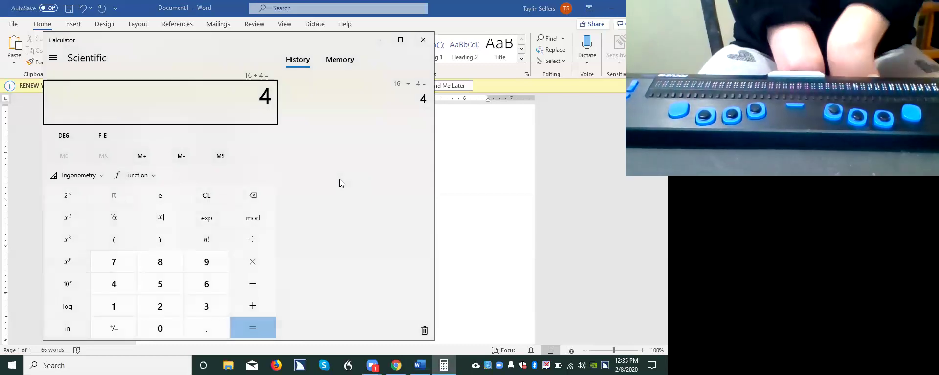
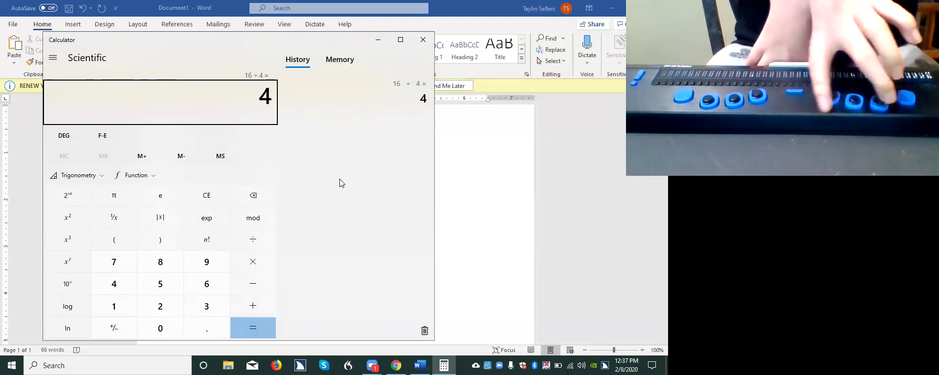
Step: Clear the 16 ÷ 4 result so the Calculator display reads 0
key(Escape)
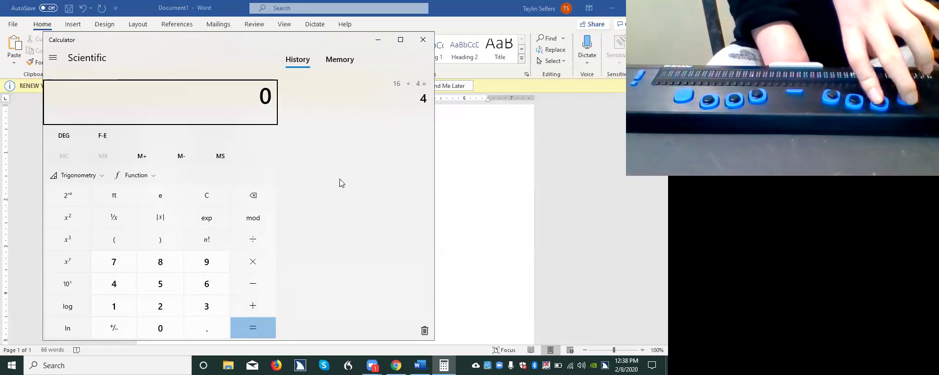
Step: Compute 12 ÷ 4 = 3 in Calculator, then close it to return to Word
text(12)
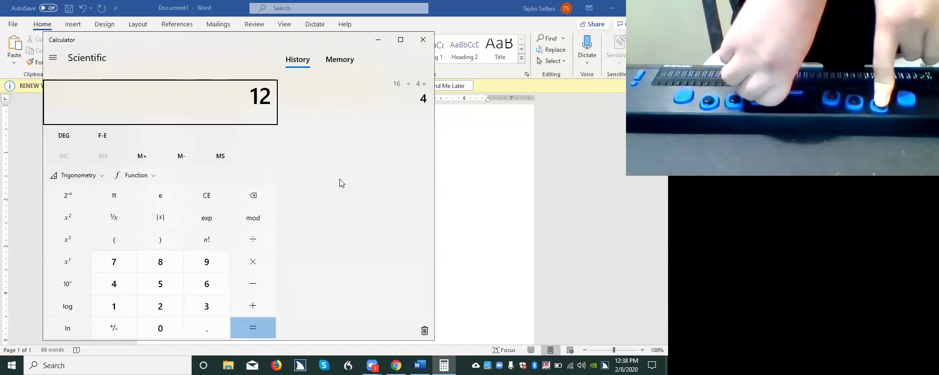
key(slash)
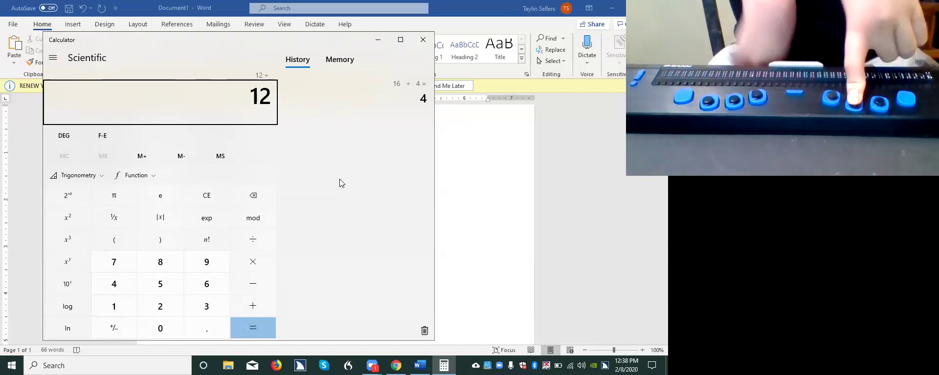
text(4)
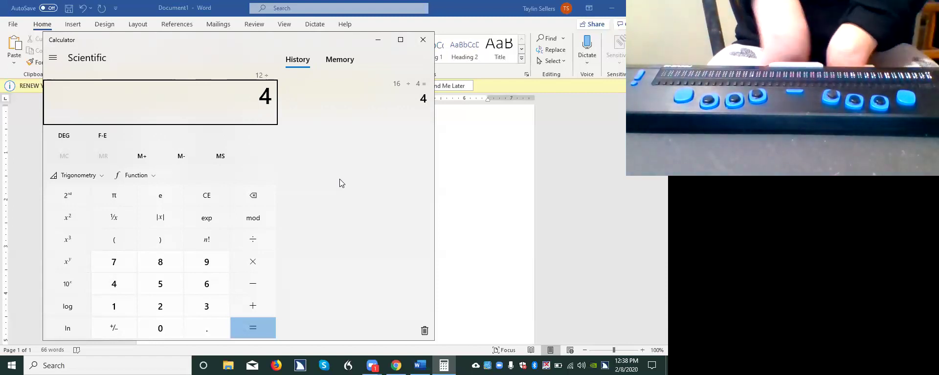
key(Return)
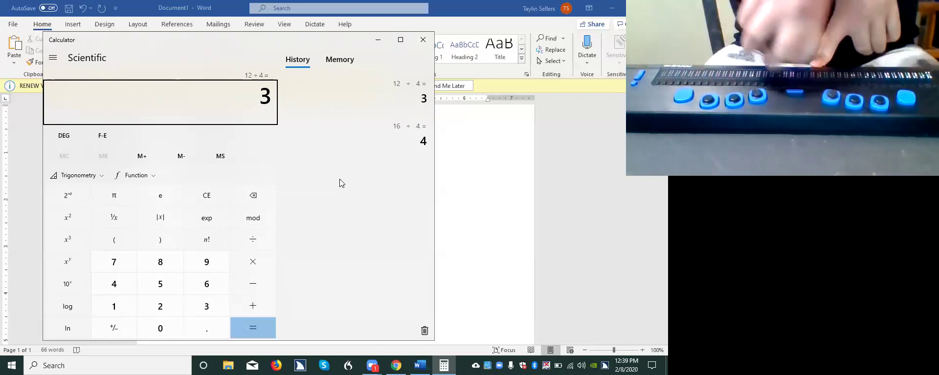
key(alt+F4)
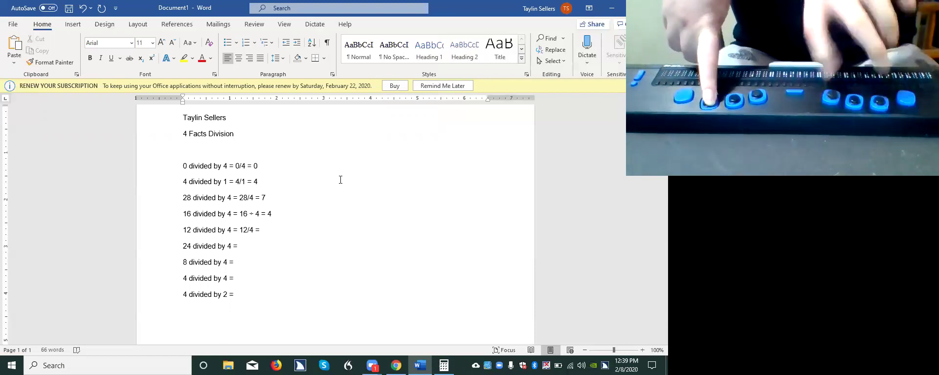
Step: Complete '12/4 = 3' and write 24 after '24 divided by 4 ='
text(3)
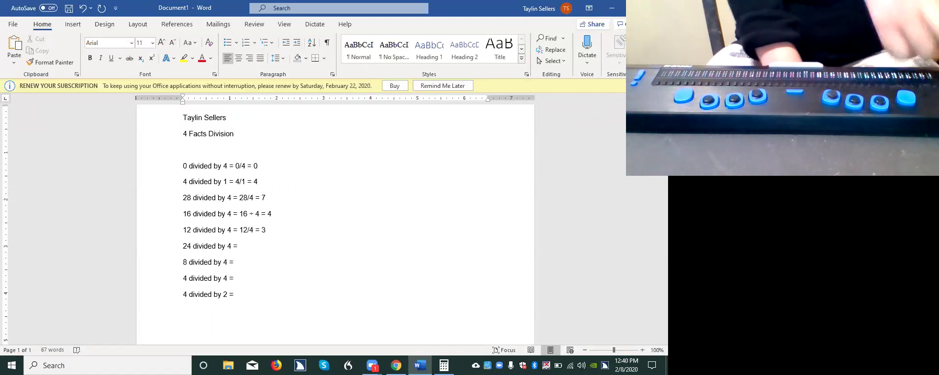
text(2)
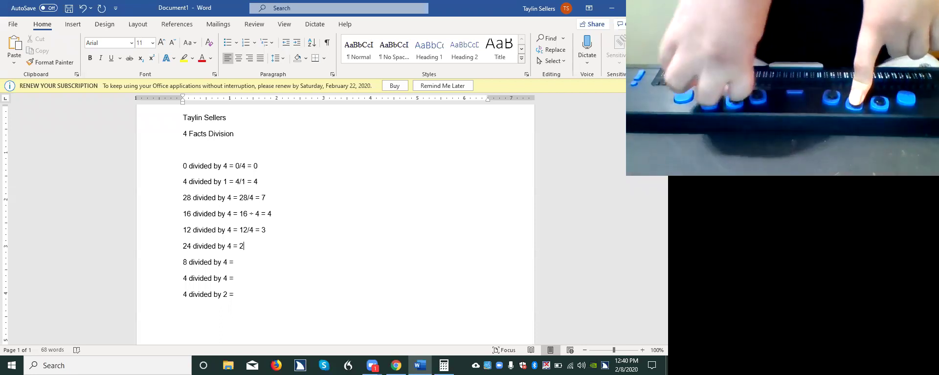
text(4)
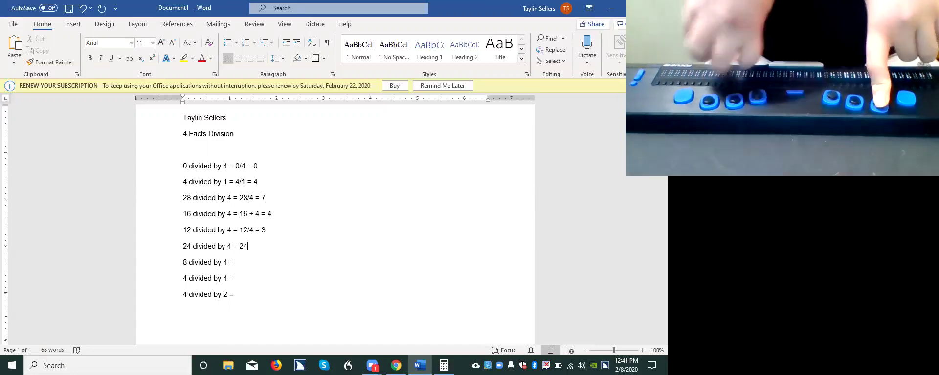
Step: Finish '24/4 =' on the sixth line, removing a stray à, and switch to Calculator
text(/)
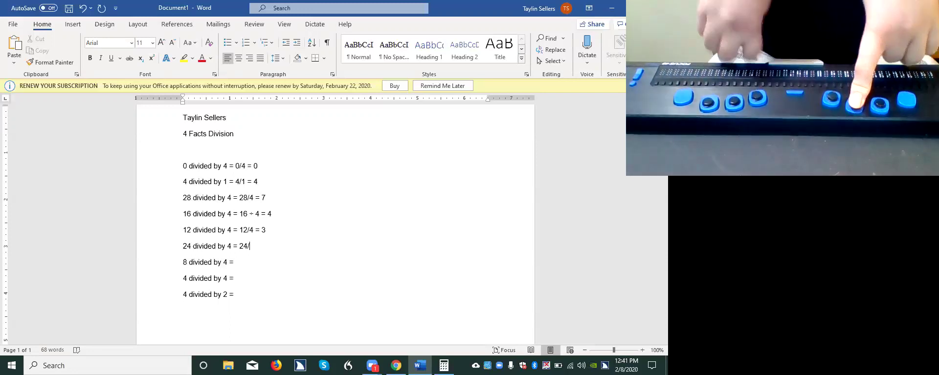
text(4)
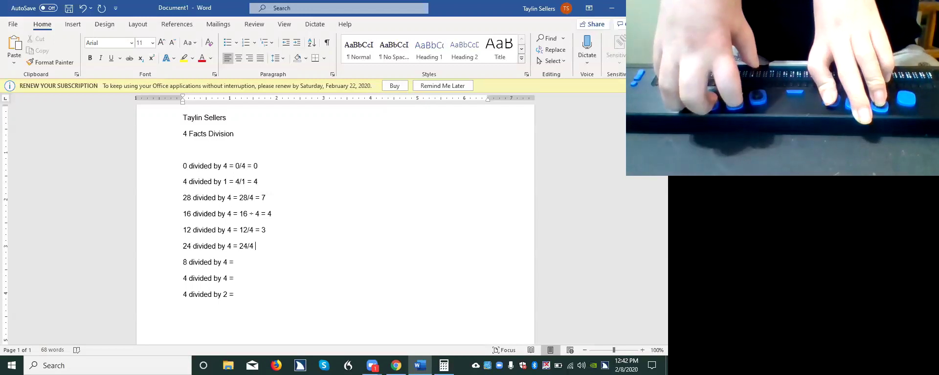
text(à)
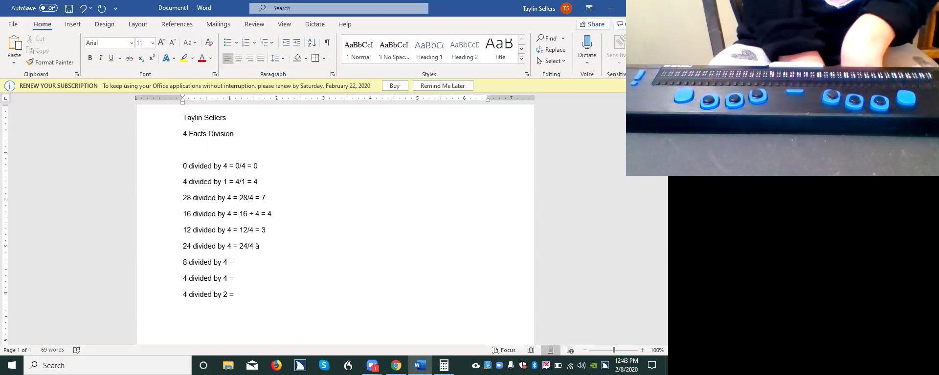
key(BackSpace)
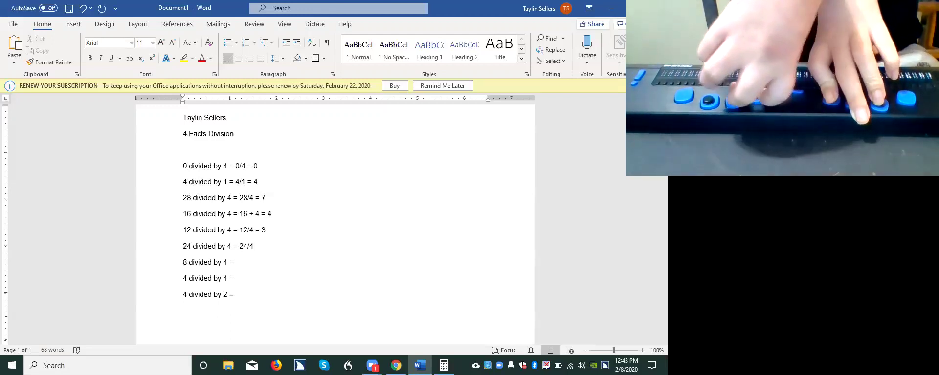
text( =)
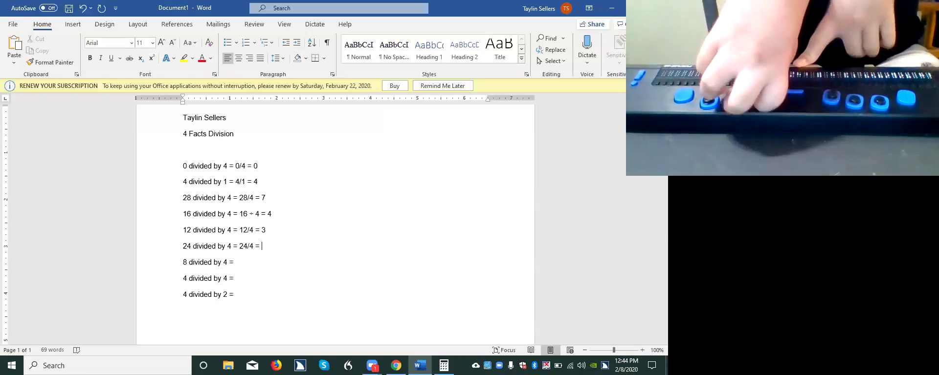
key(alt+Tab)
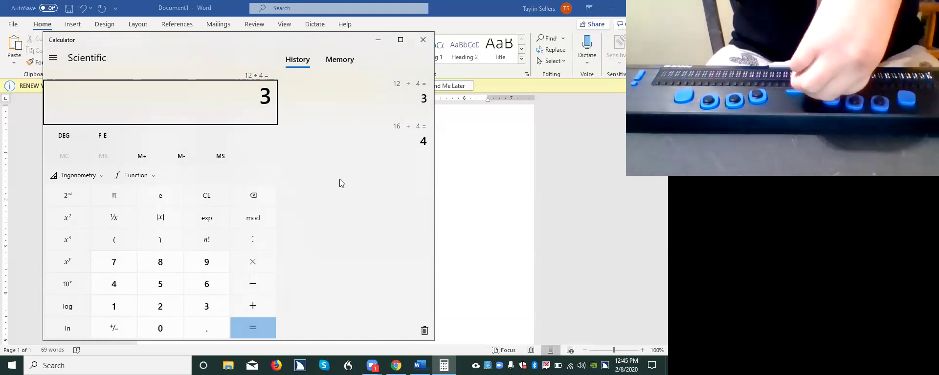
Step: Clear Calculator, compute 24 ÷ 4 = 6, and switch back to Word
key(Escape)
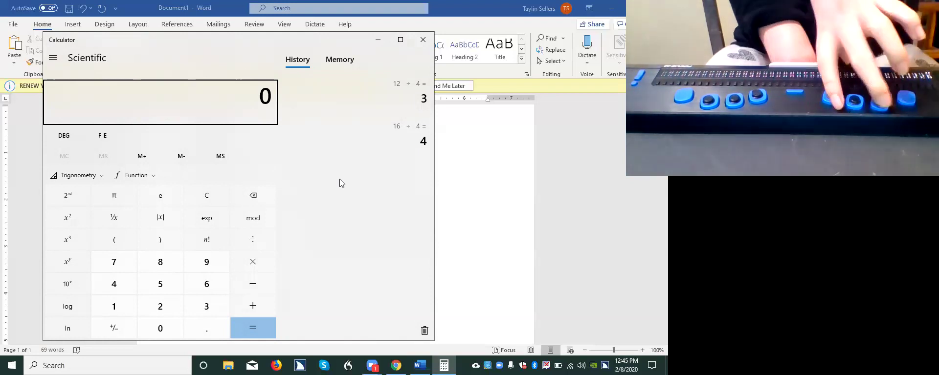
text(2)
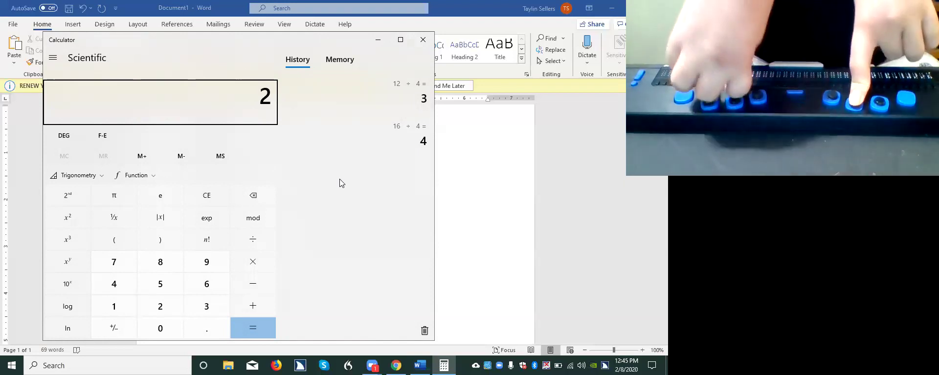
text(4)
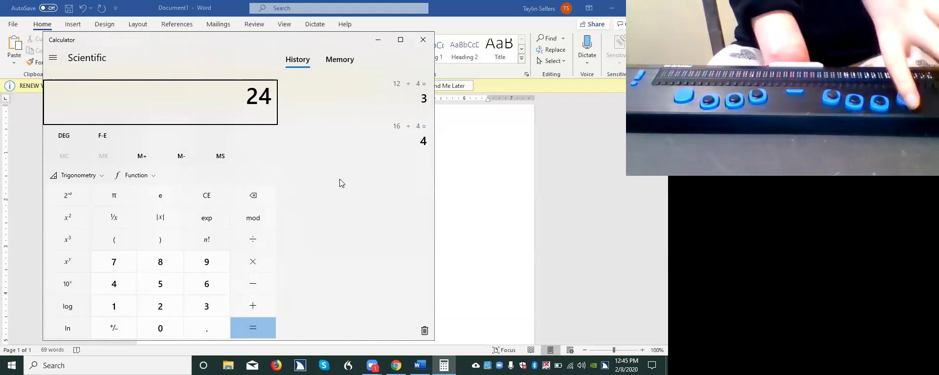
key(slash)
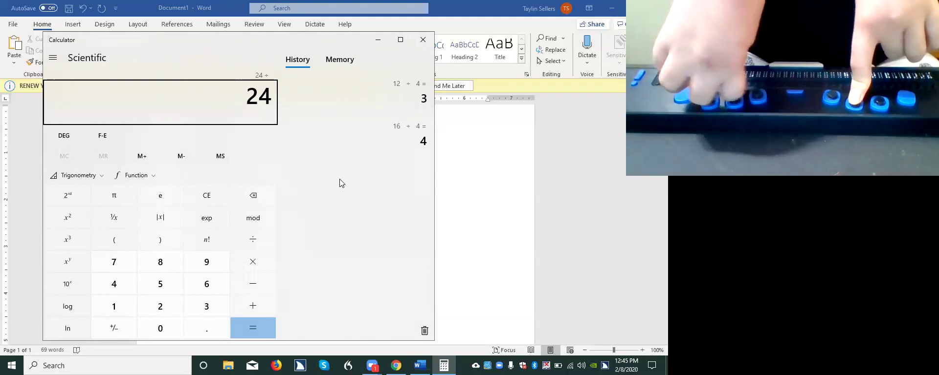
text(4)
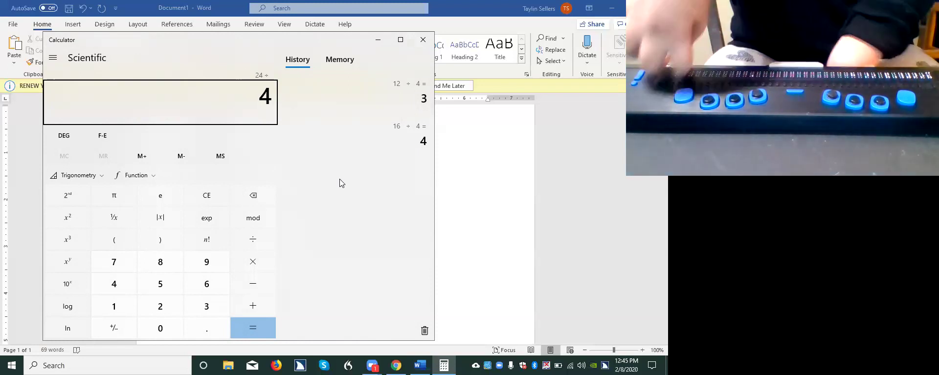
key(Return)
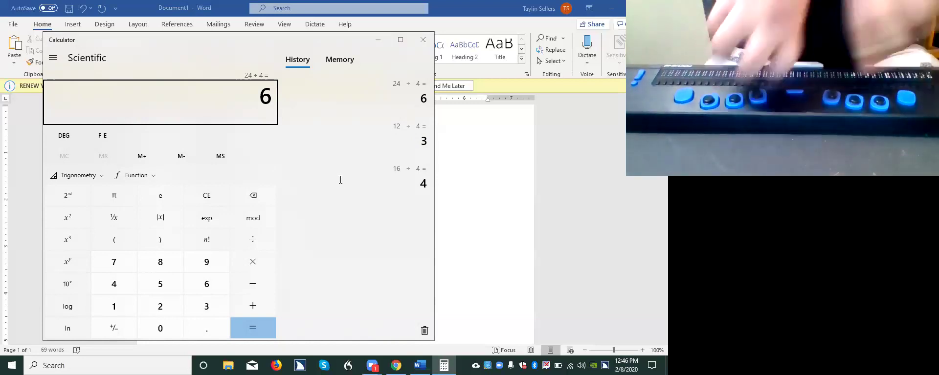
key(alt+Tab)
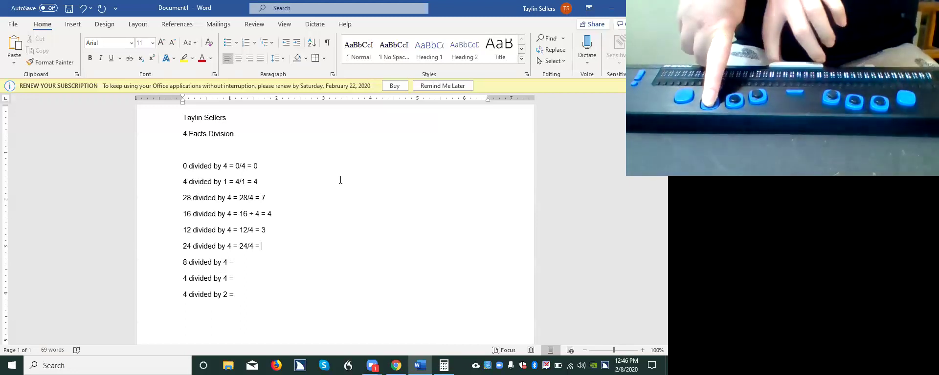
Step: Enter 6 after '24/4 =' to read '24 divided by 4 = 24/4 = 6'
text(6)
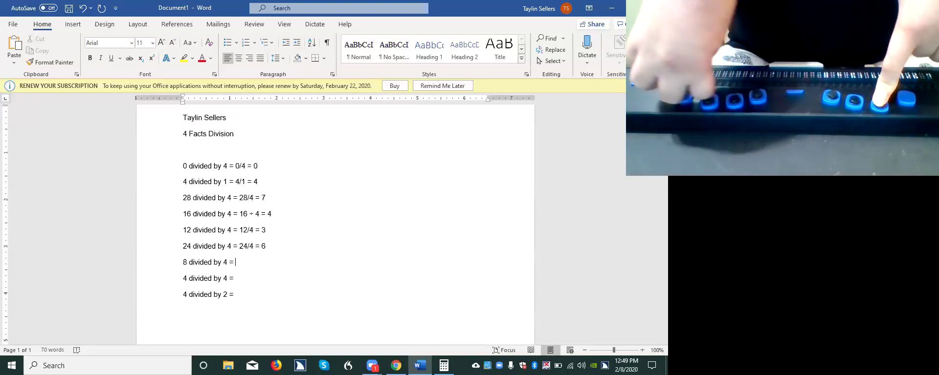
Step: On the 8 divided by 4 line, delete trial digits and write '8='
text(0)
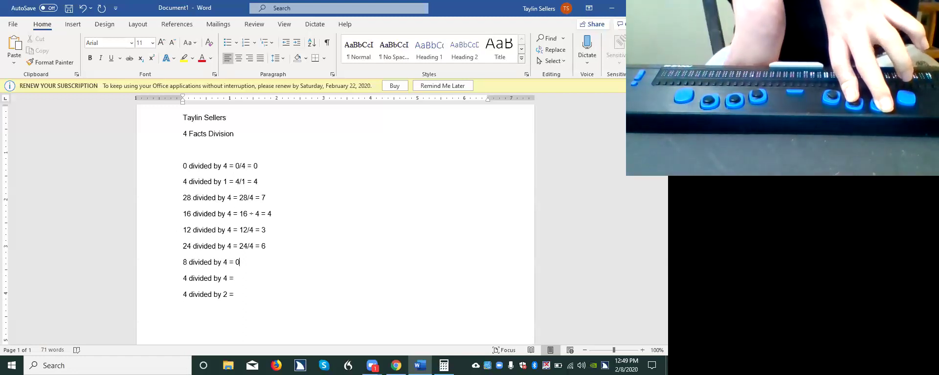
text(2)
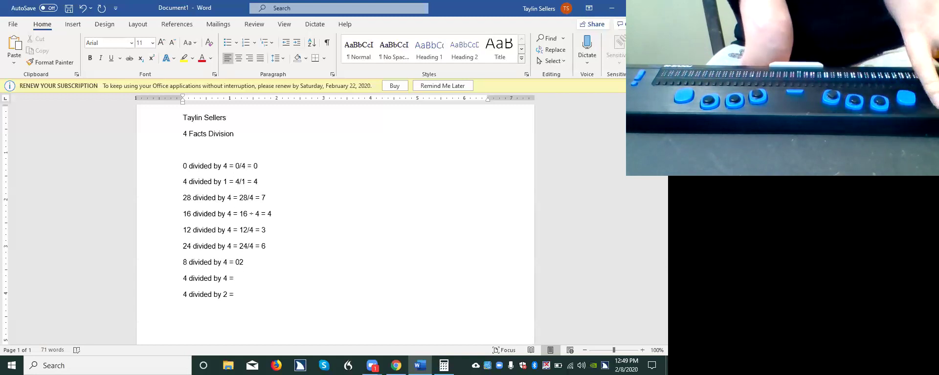
key(BackSpace)
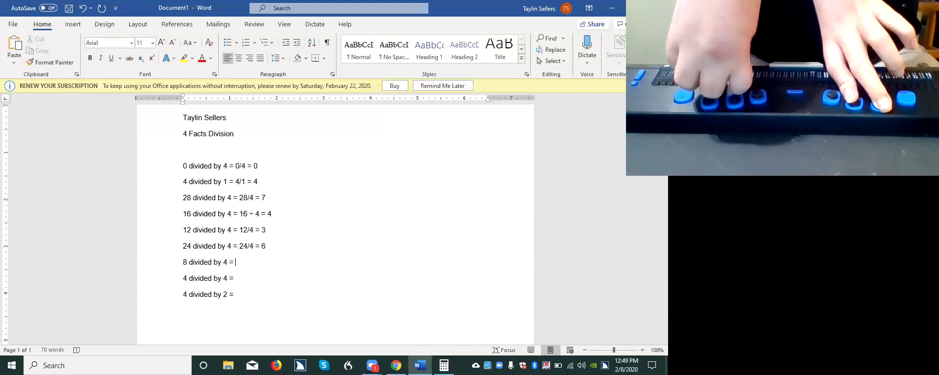
text(7)
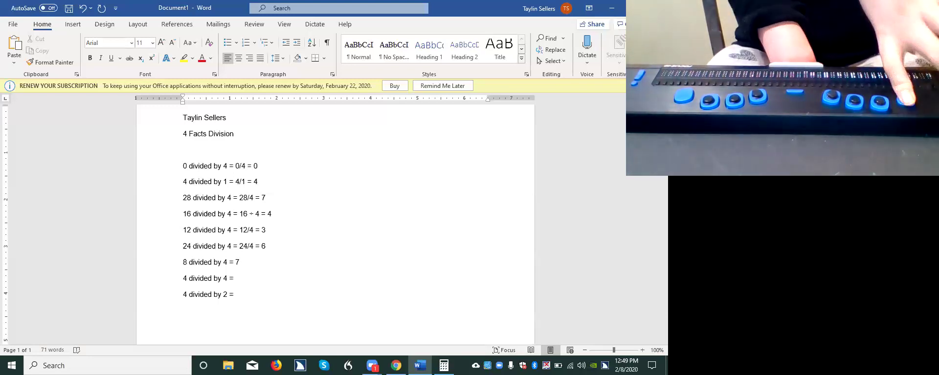
key(BackSpace)
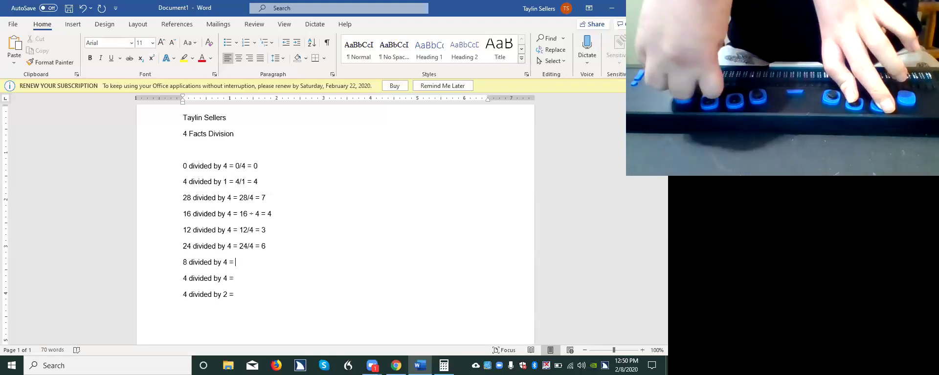
text(8)
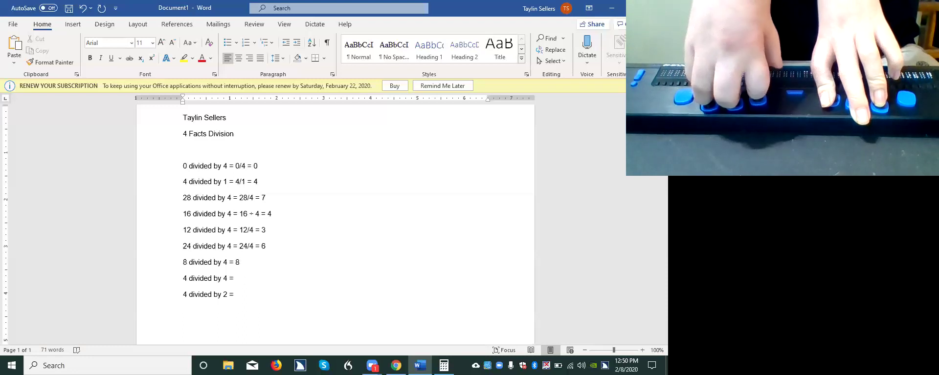
text(=)
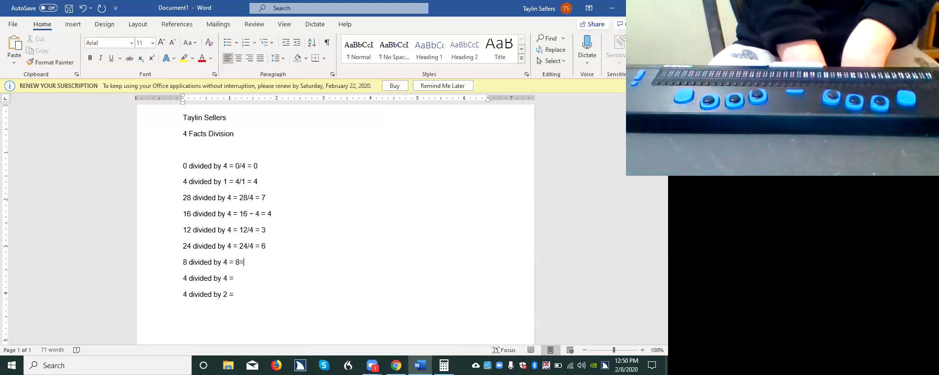
Step: Change the seventh line's working to '8/4 =' and return to Calculator
key(BackSpace)
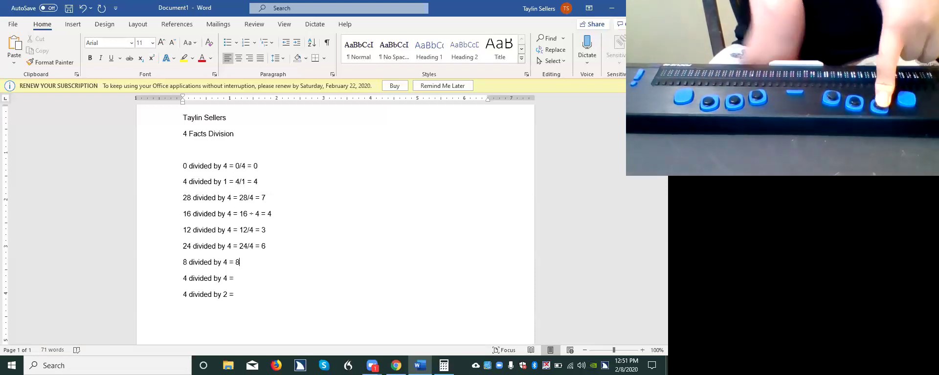
text(/)
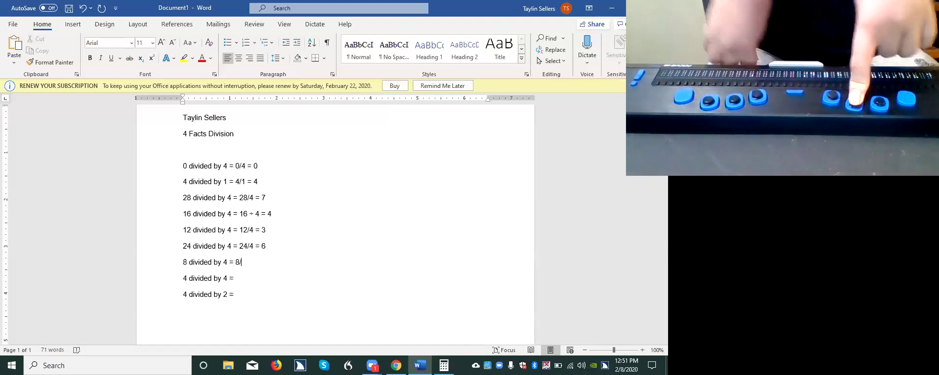
text(4)
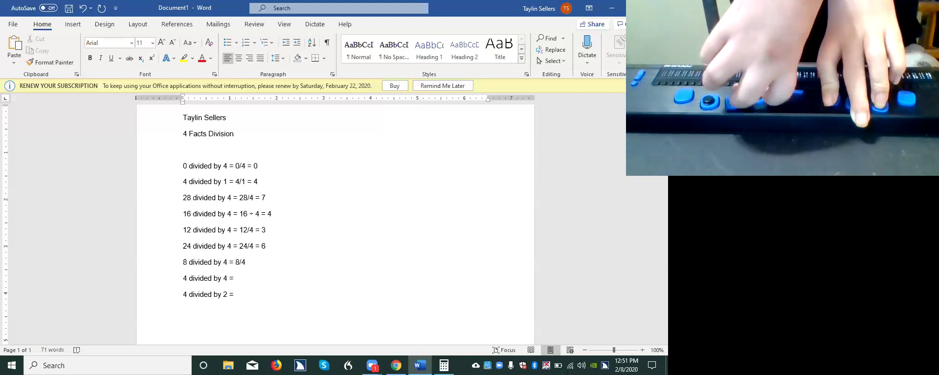
text( =)
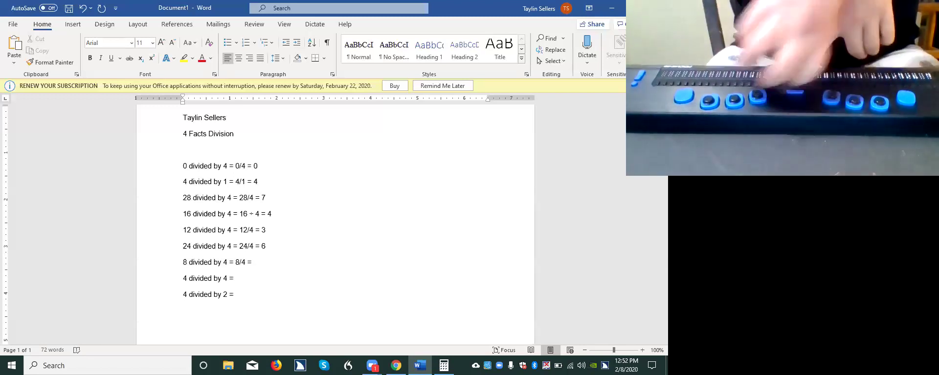
key(alt+Tab)
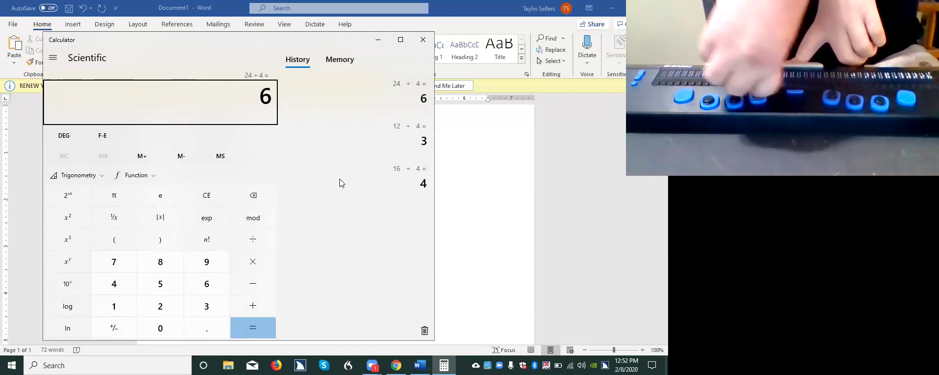
Step: Clear Calculator and compute 8 ÷ 4 = 2
key(super)
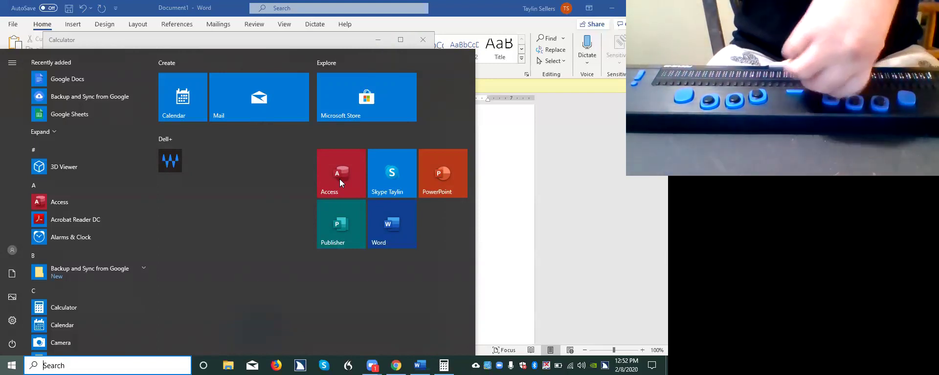
key(Escape)
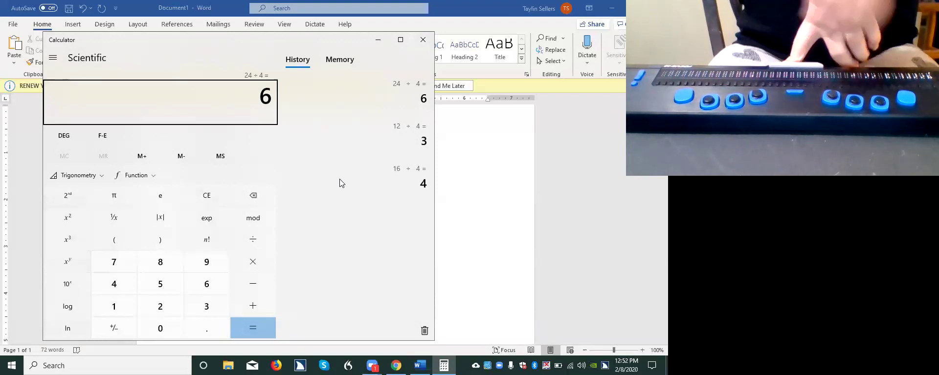
key(Escape)
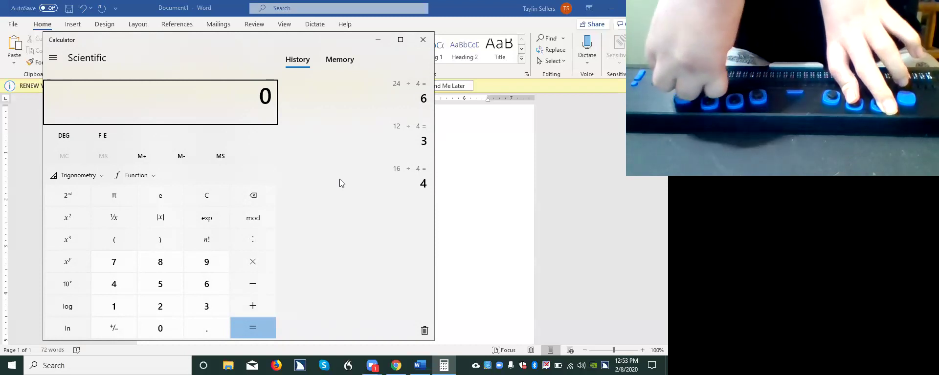
text(8)
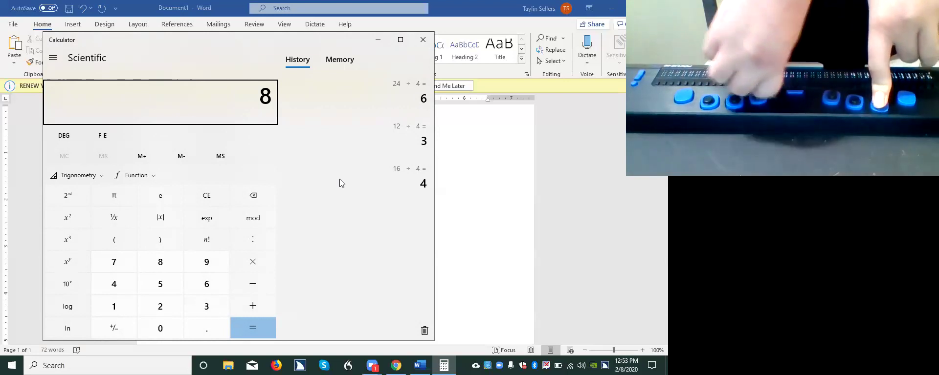
key(slash)
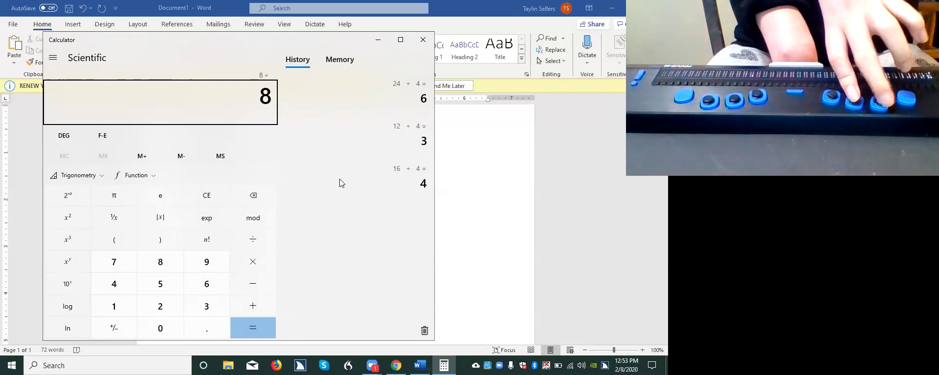
text(4)
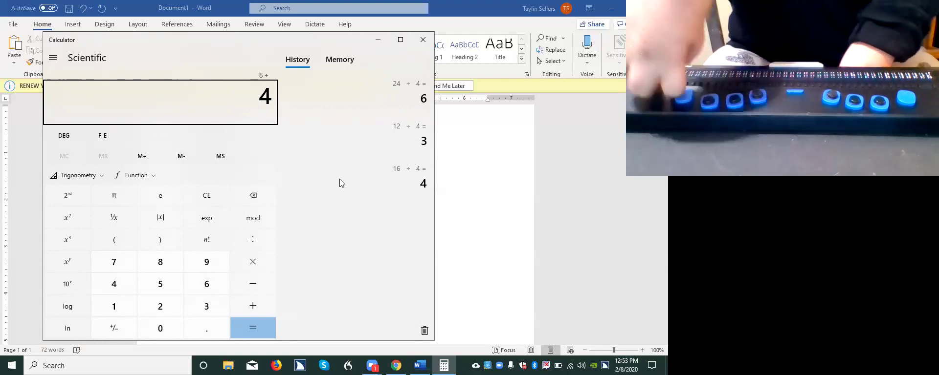
key(Return)
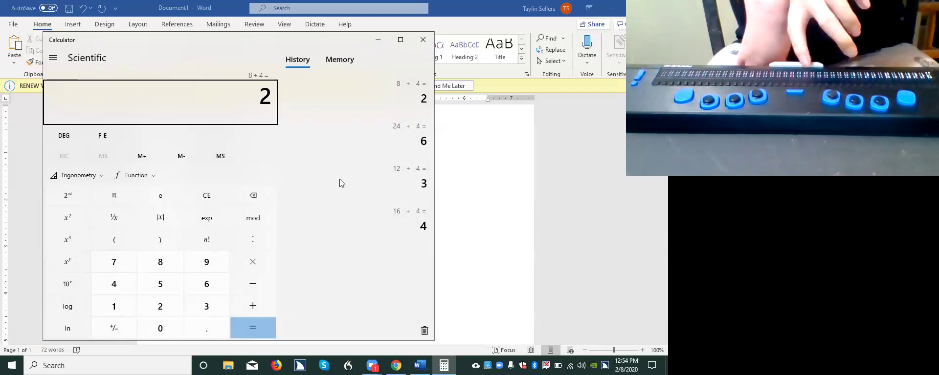
Step: Open and dismiss Calculator's window menu, then switch back to Word
key(alt+space)
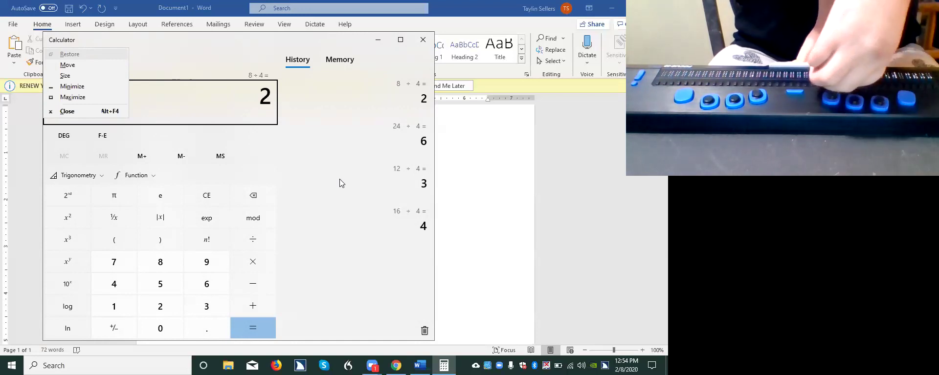
key(Escape)
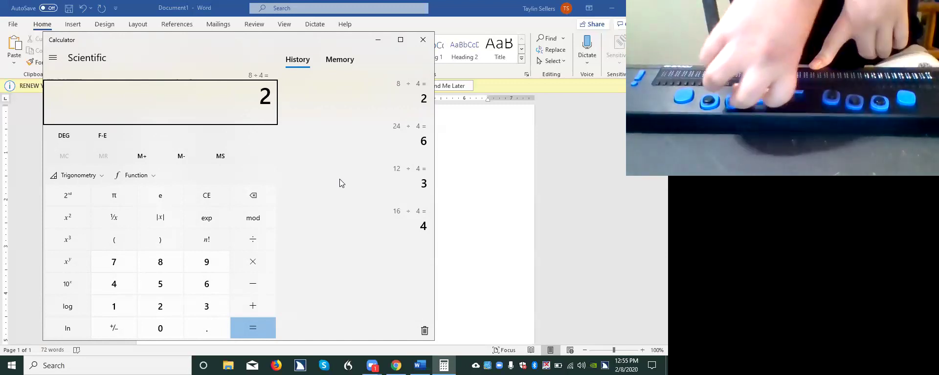
key(alt+Tab)
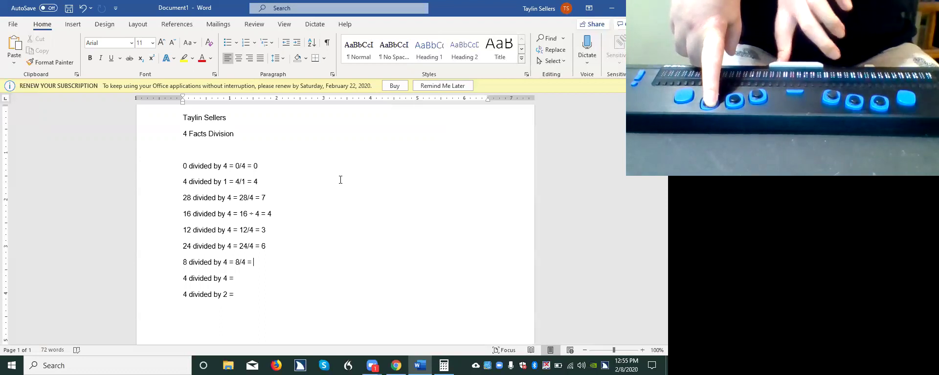
Step: Finish '8/4 = 2' and move to the end of the '4 divided by 4 =' line
text(2)
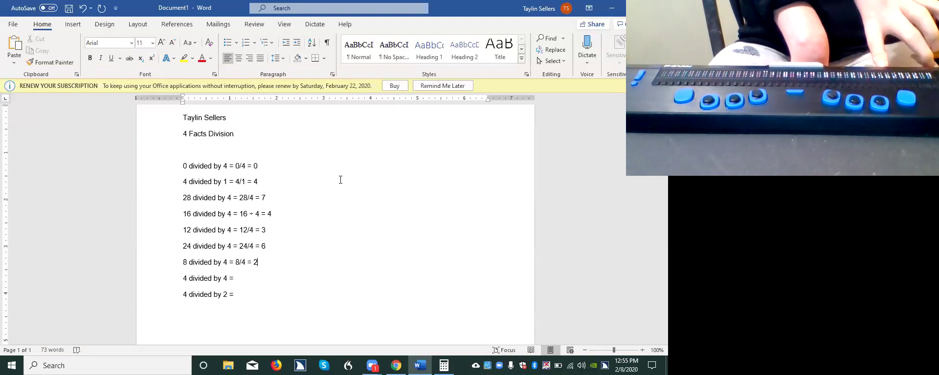
key(Down)
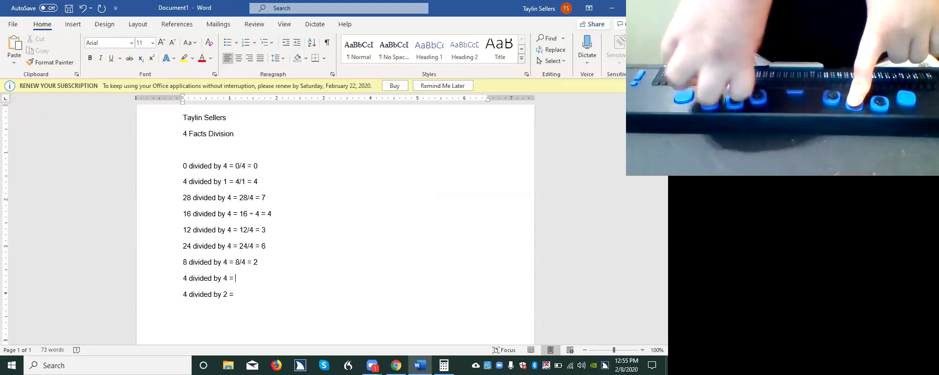
Step: Append '4/4 =' to the '4 divided by 4 =' line, then switch to Calculator
text(4)
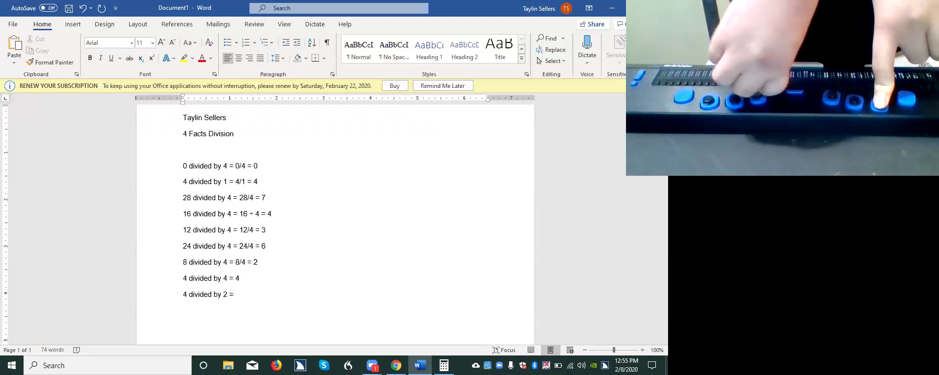
text(/)
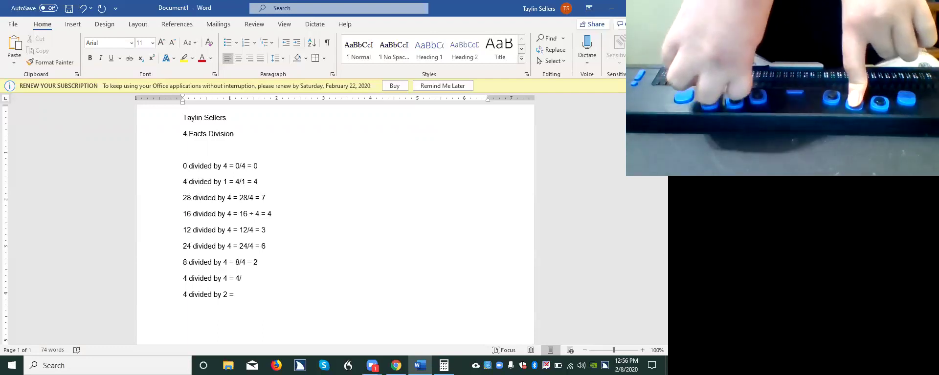
text(4)
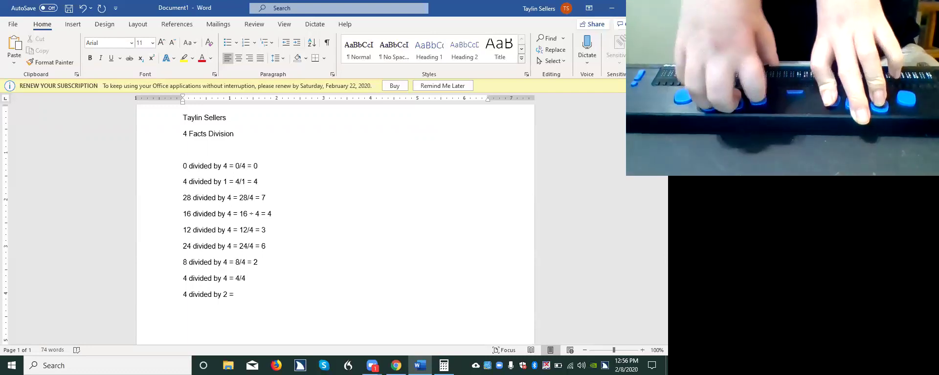
text( =)
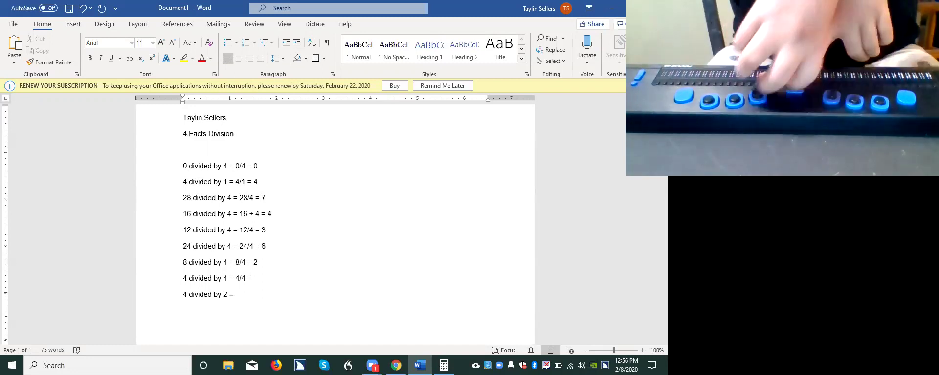
key(alt+Tab)
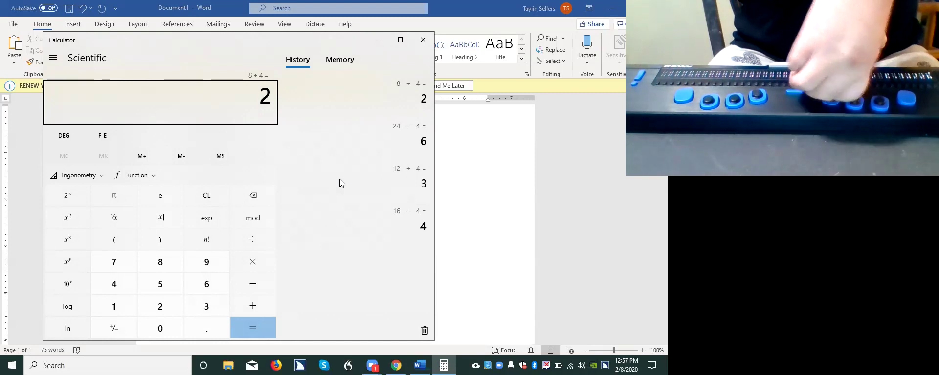
Step: Clear Calculator and compute 4 ÷ 4 = 1, then return to Word
key(Escape)
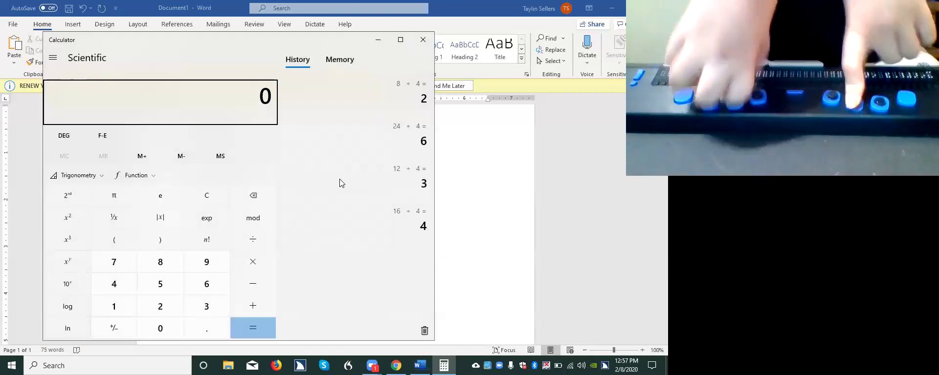
text(4)
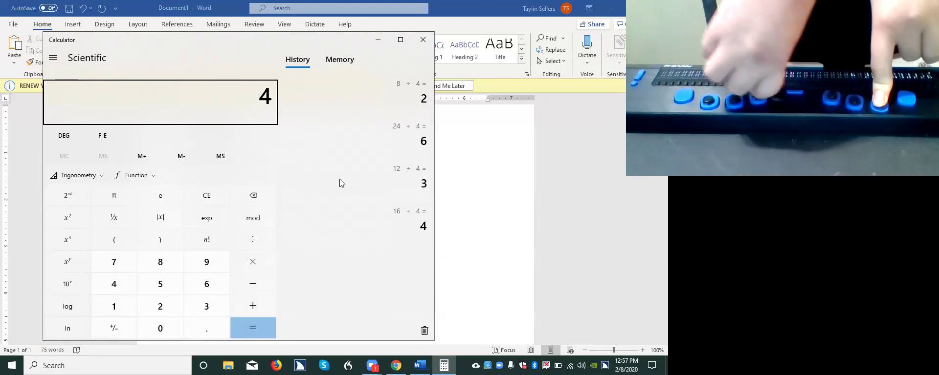
key(slash)
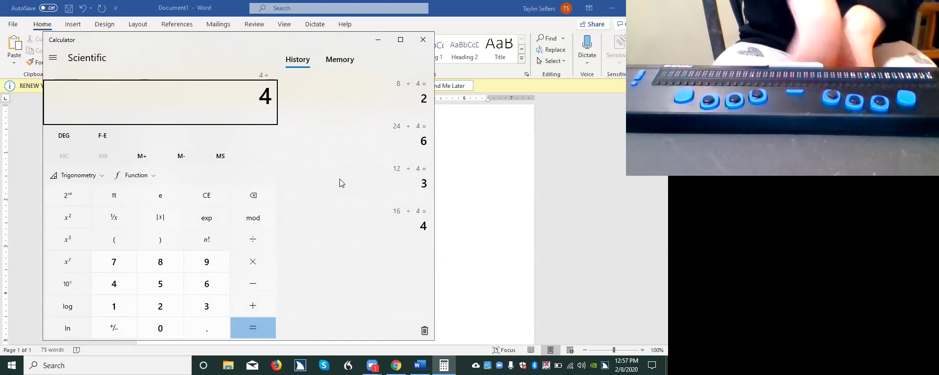
key(Return)
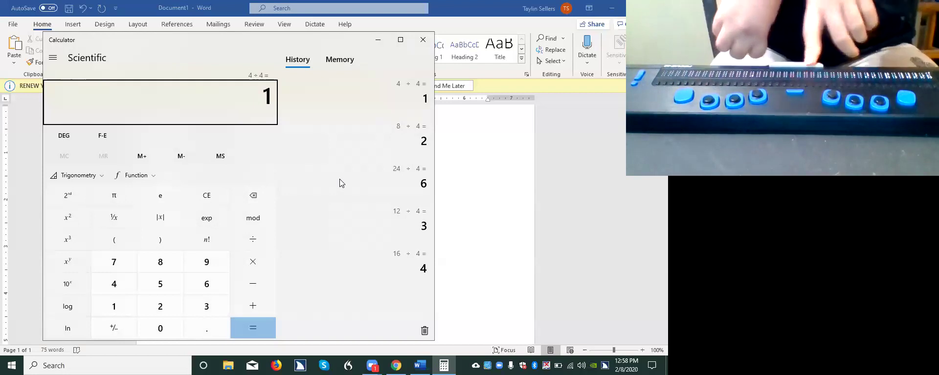
key(alt+Tab)
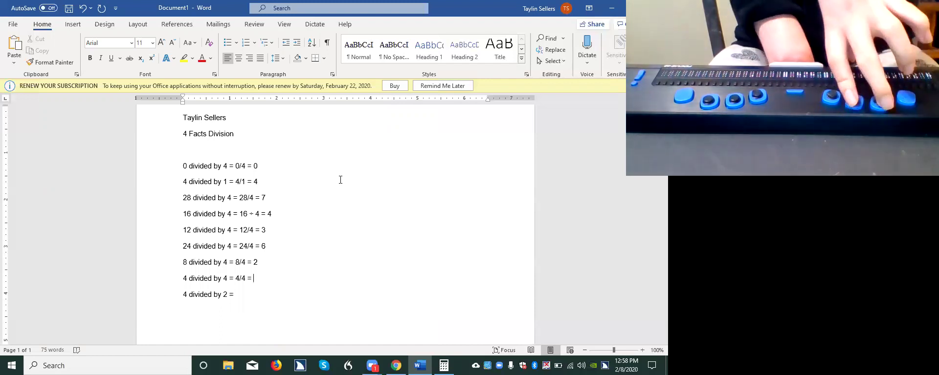
Step: Enter the answer 1 after '4 divided by 4 = 4/4 ='
text(1)
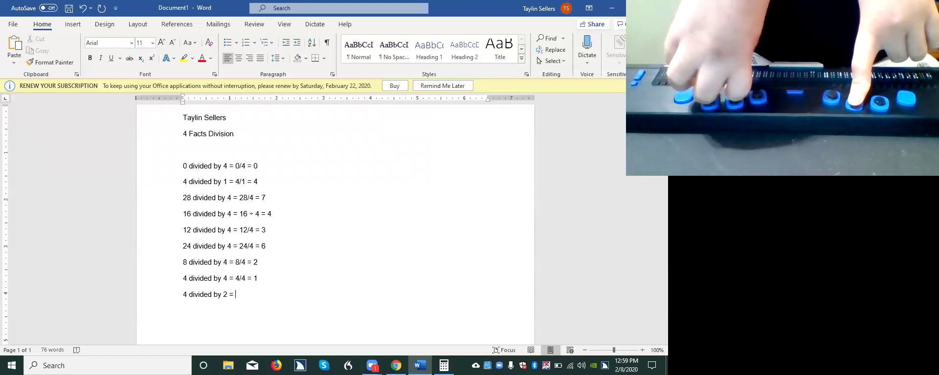
Step: Append '4/2 =' to the '4 divided by 2 =' line, then switch to Calculator
text(4)
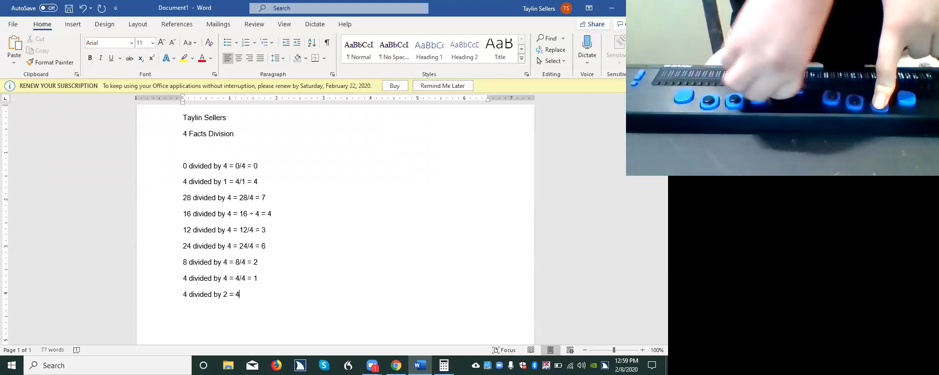
text(/)
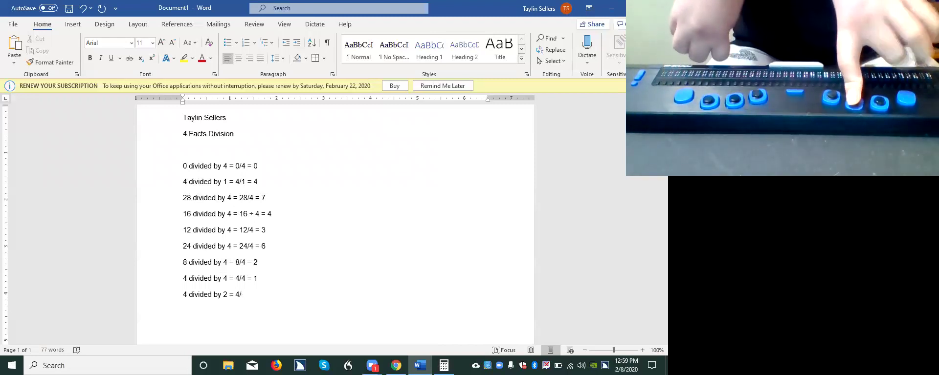
text(1)
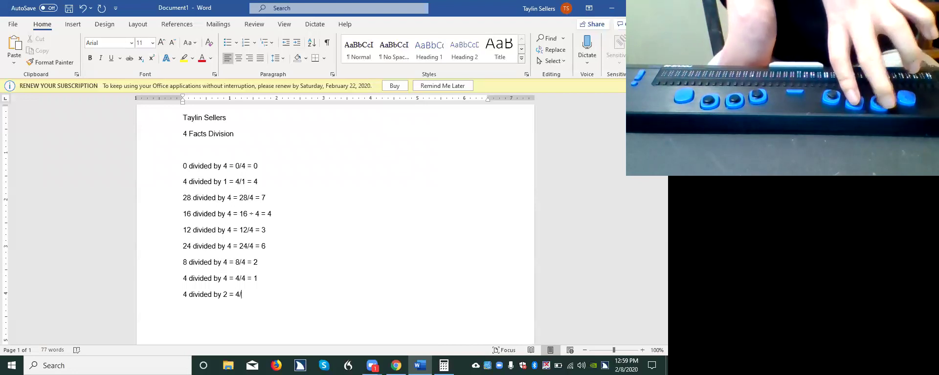
text(2)
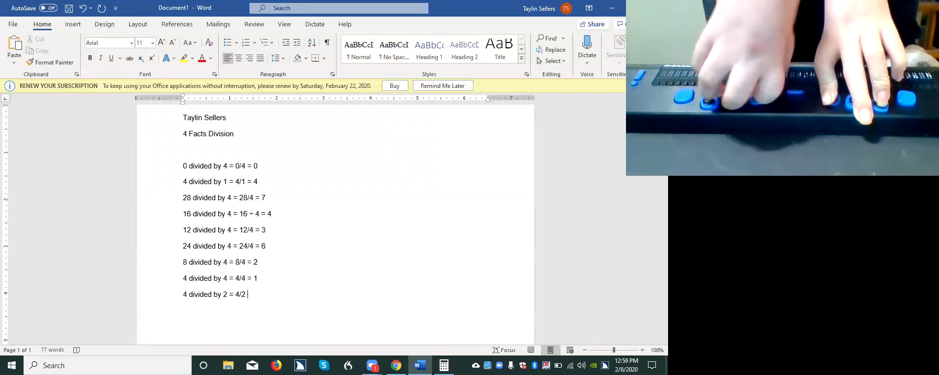
text(=)
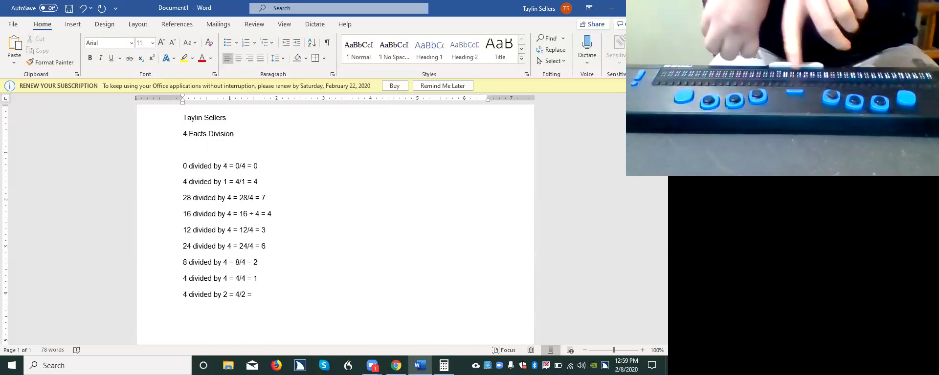
key(alt+Tab)
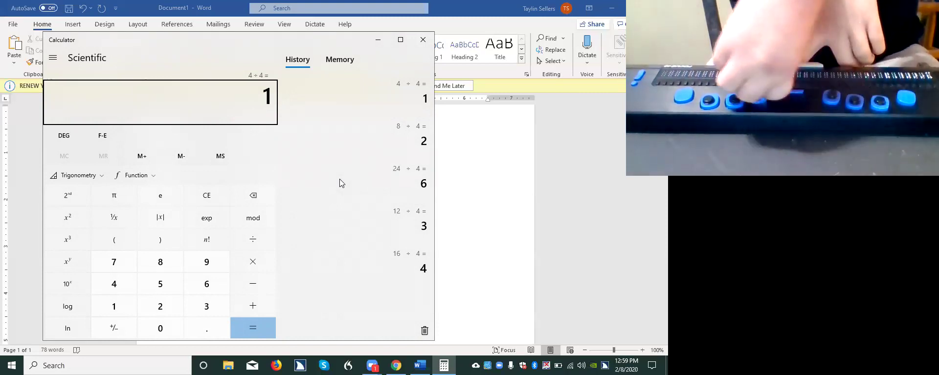
Step: In Calculator, clear the old result and compute 4 ÷ 2 = 2, then return to Word
key(super)
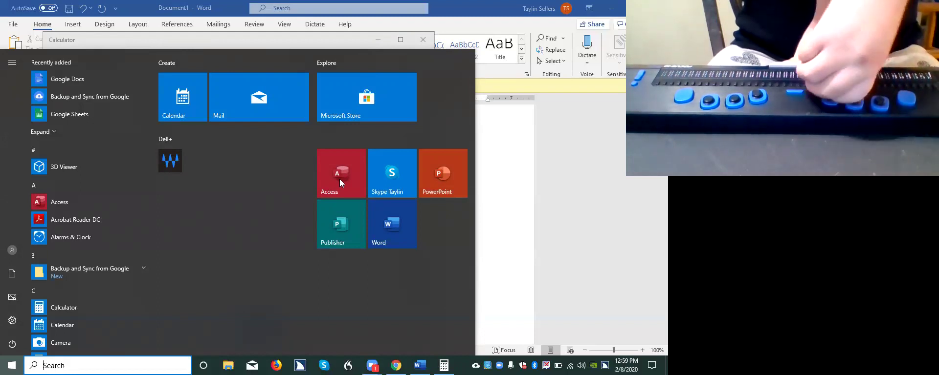
key(Escape)
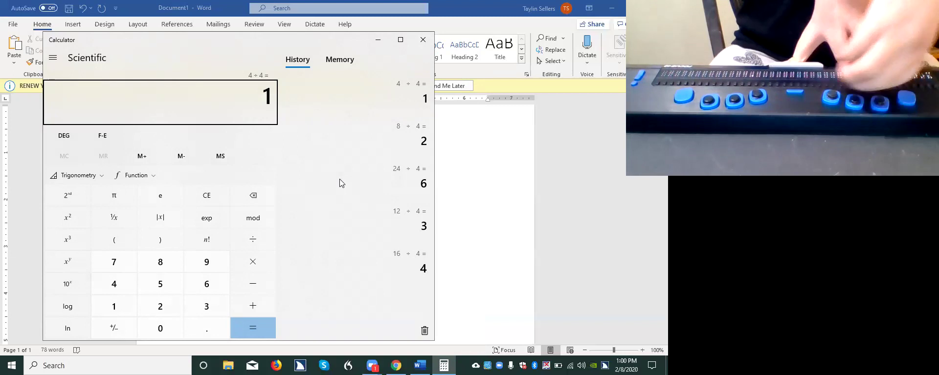
key(Escape)
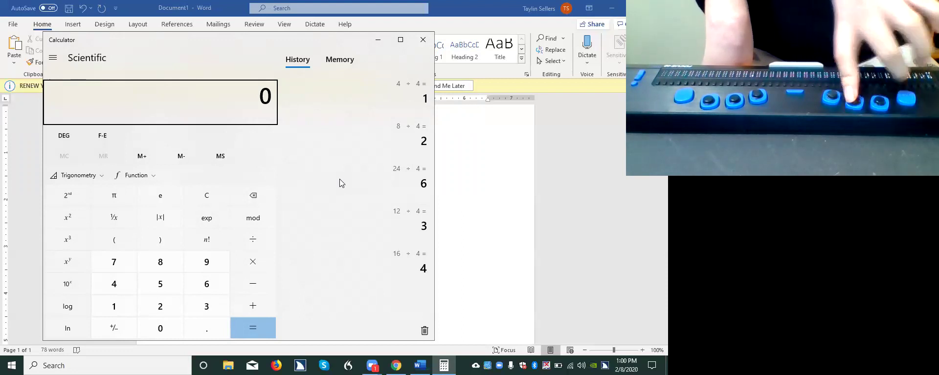
text(4)
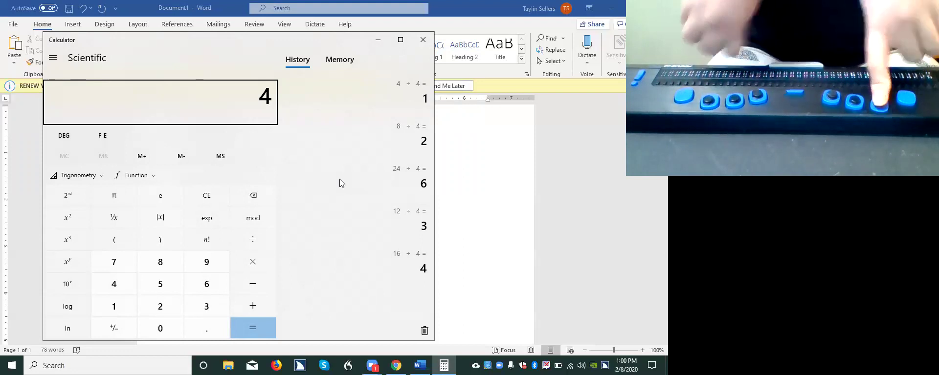
key(slash)
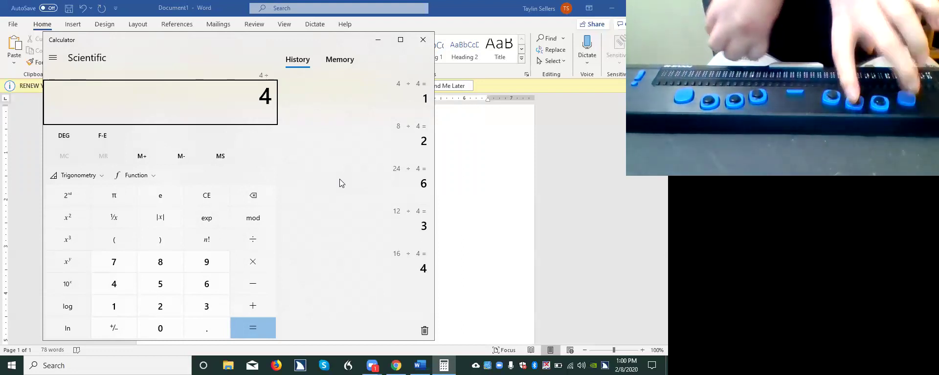
text(1)
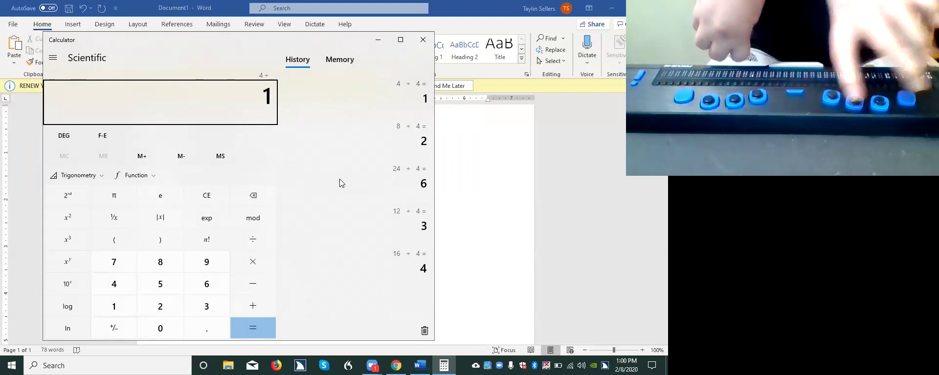
key(BackSpace)
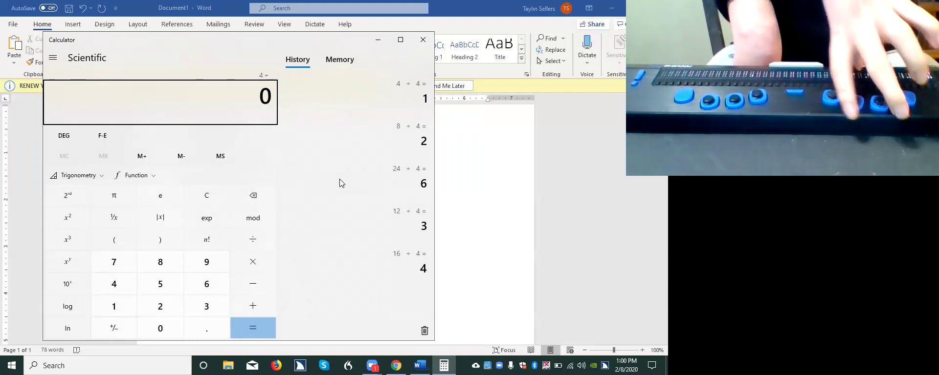
text(2)
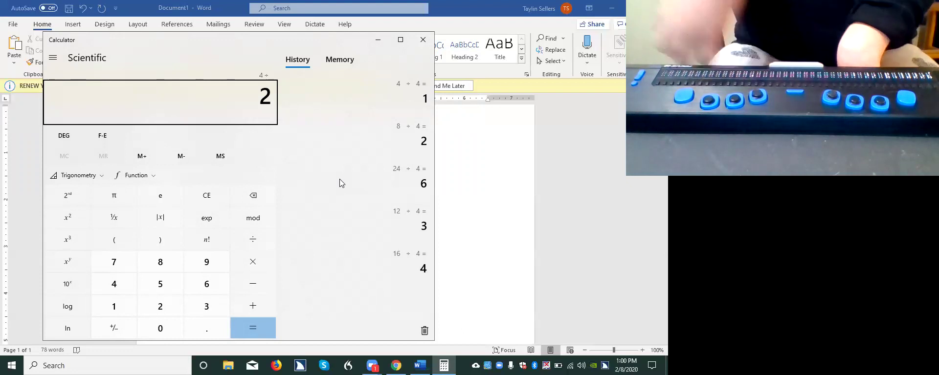
key(Return)
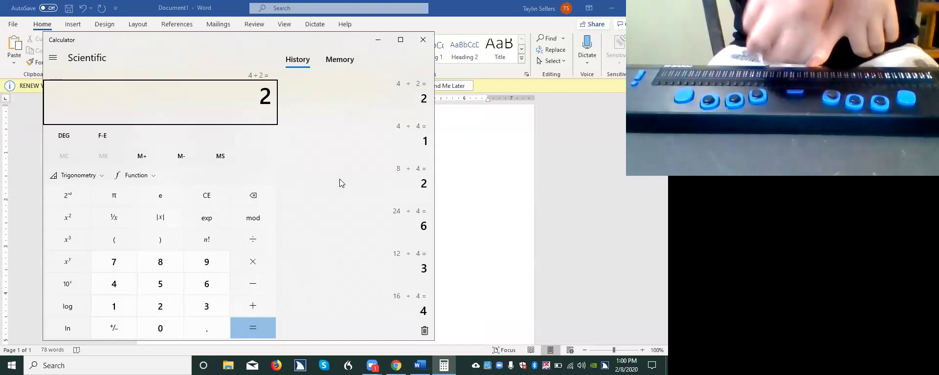
key(alt+Tab)
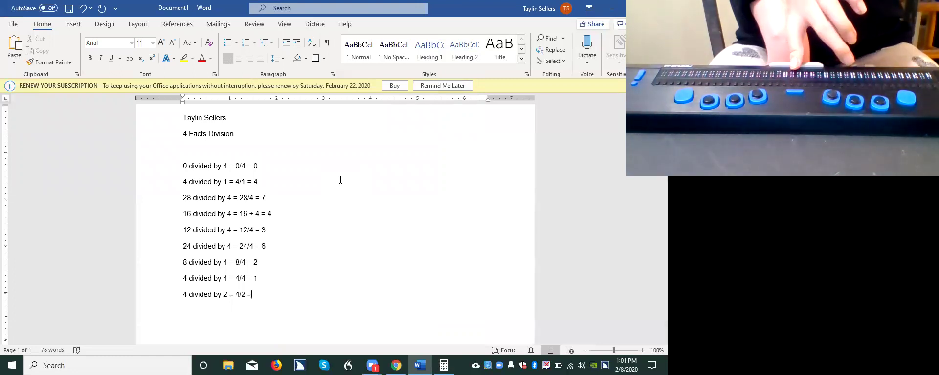
Step: Finish the last line with the answer 2, then select all the document text
text( 2)
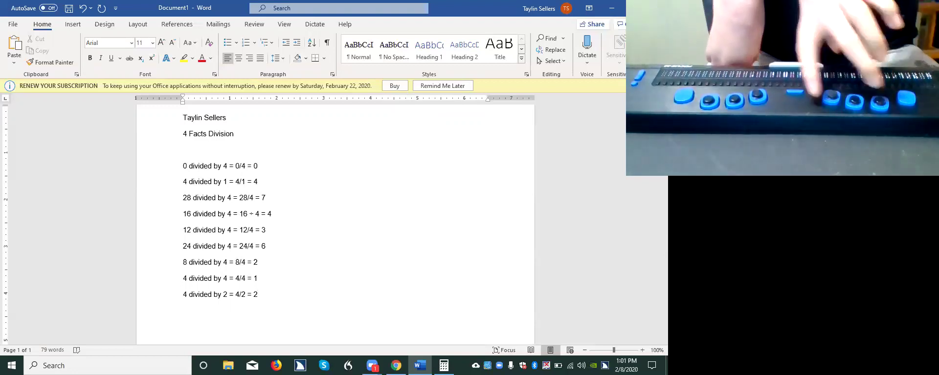
key(ctrl+a)
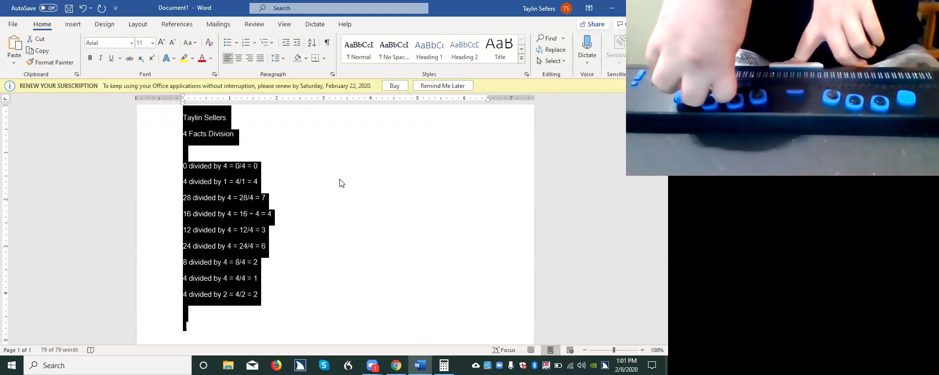
Step: Open the JAWS Window List of running applications with Insert+F10
key(Left)
key(Insert+F10)
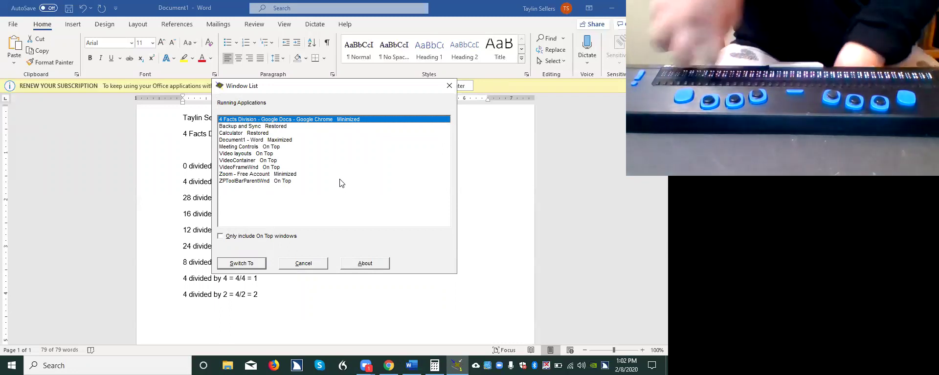
Step: Switch to the 4 Facts Division Google Doc and paste the completed division lines
key(Return)
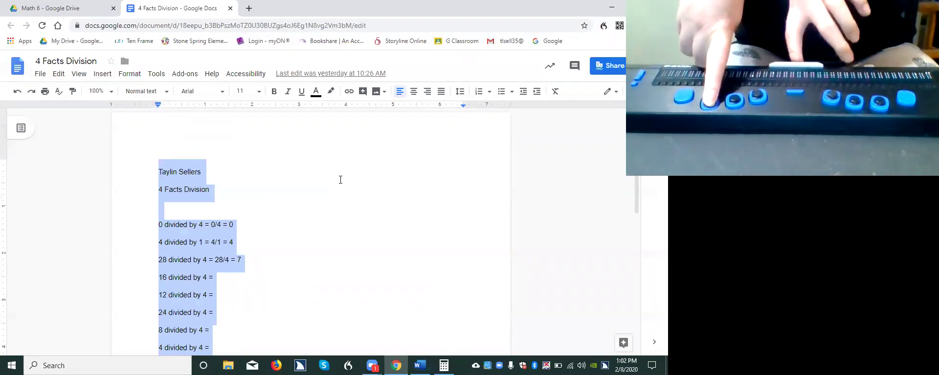
key(ctrl+End)
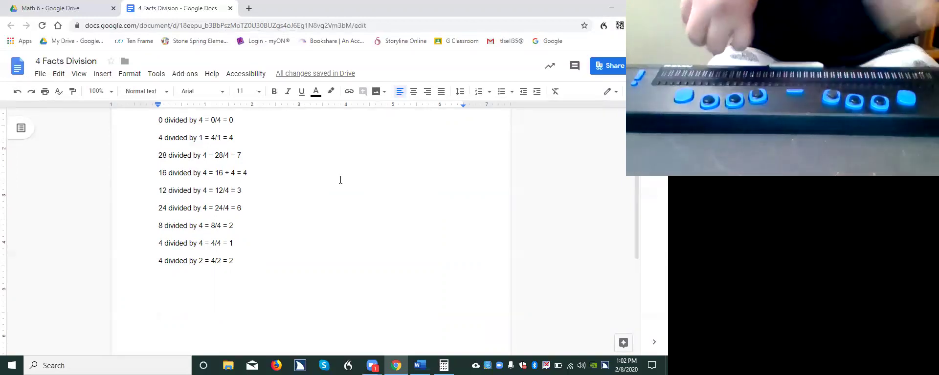
key(alt+space)
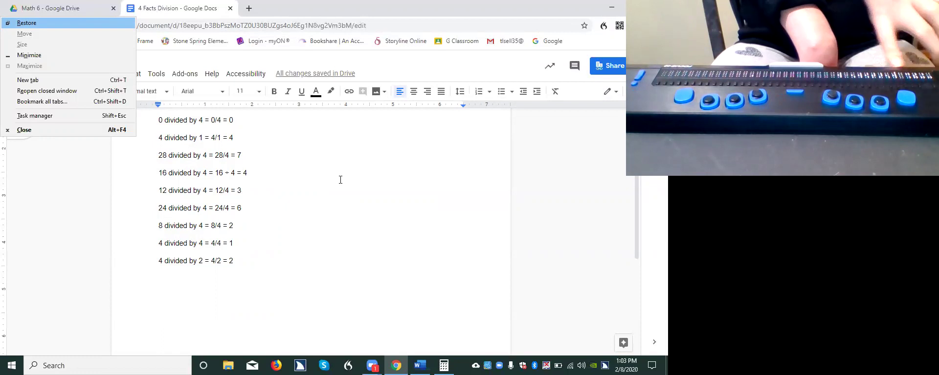
Step: Dismiss Chrome's window menu without closing it and switch to the Word document
key(Up)
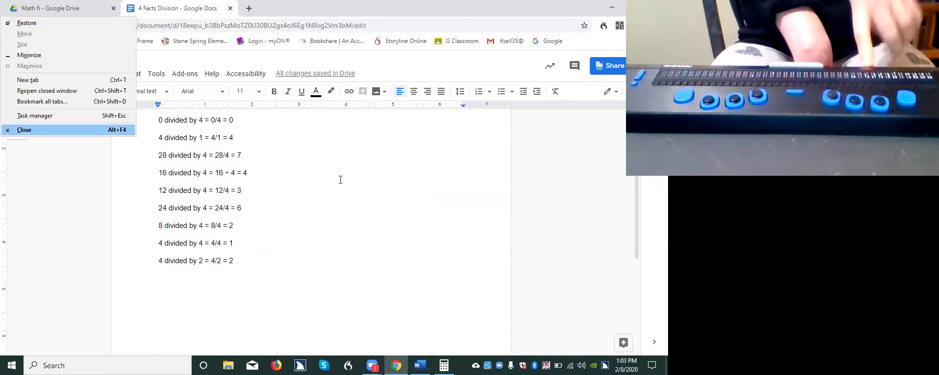
key(Escape)
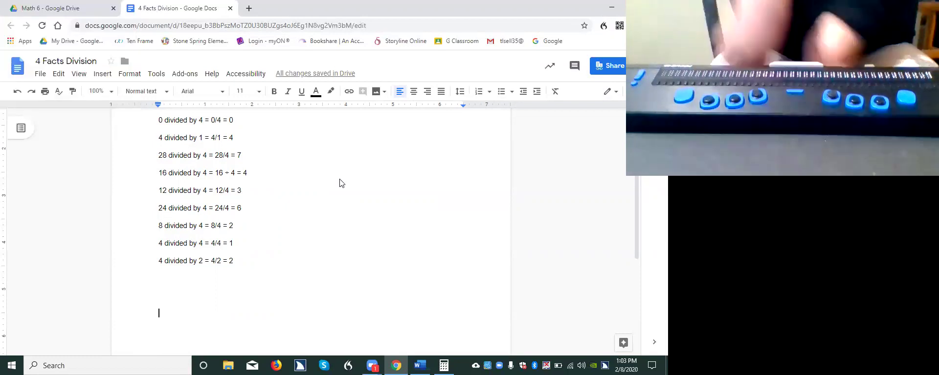
key(alt+Tab)
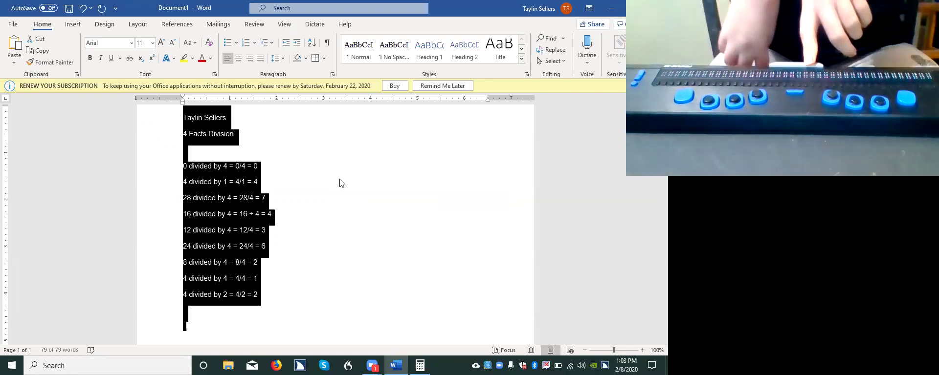
Step: Close Word from its window menu and choose Don't Save at the prompt
key(alt+space)
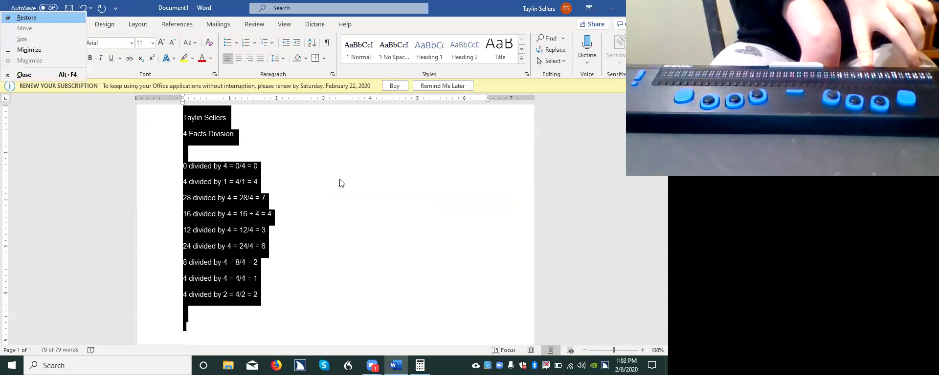
key(Up)
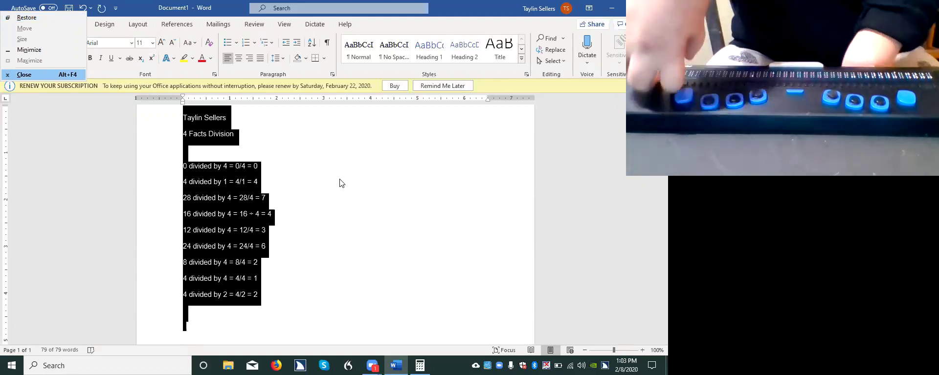
key(Return)
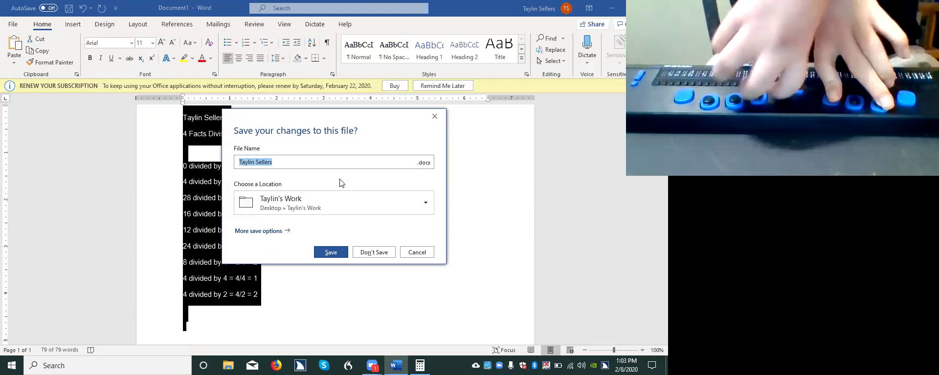
key(n)
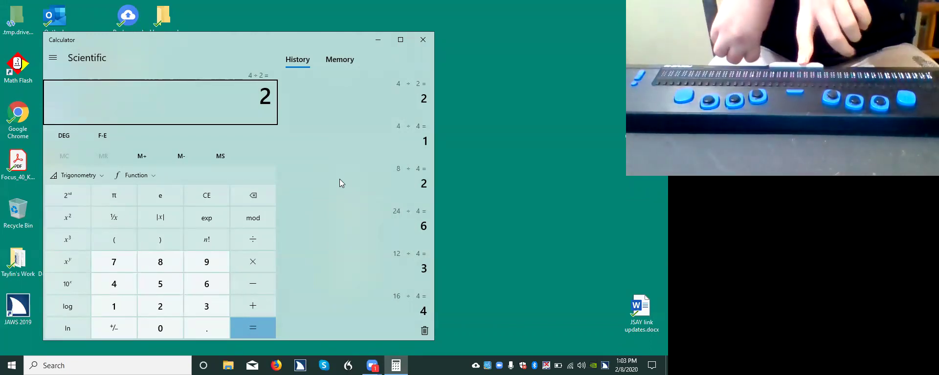
Step: Close the Calculator window from its window menu, leaving only the desktop visible
key(alt+space)
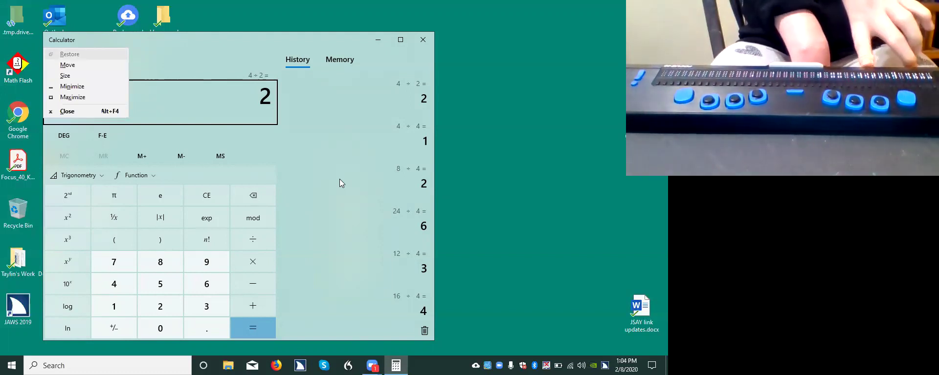
key(Up)
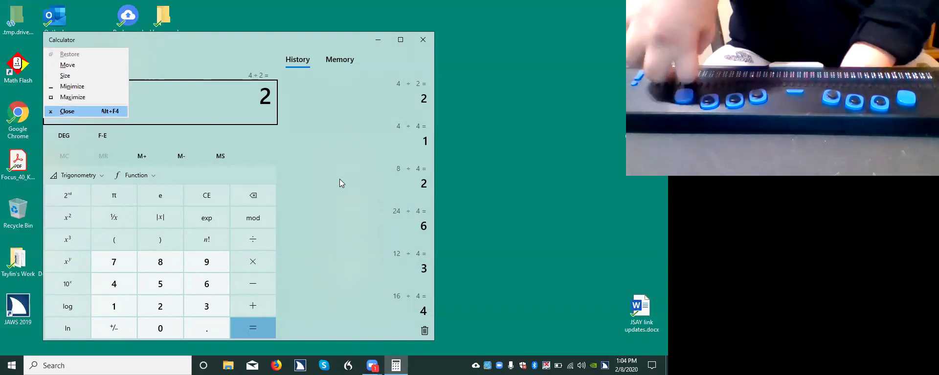
key(Return)
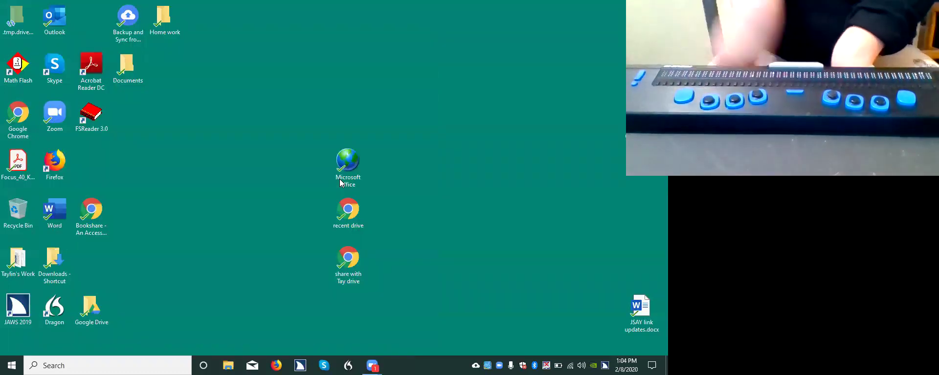